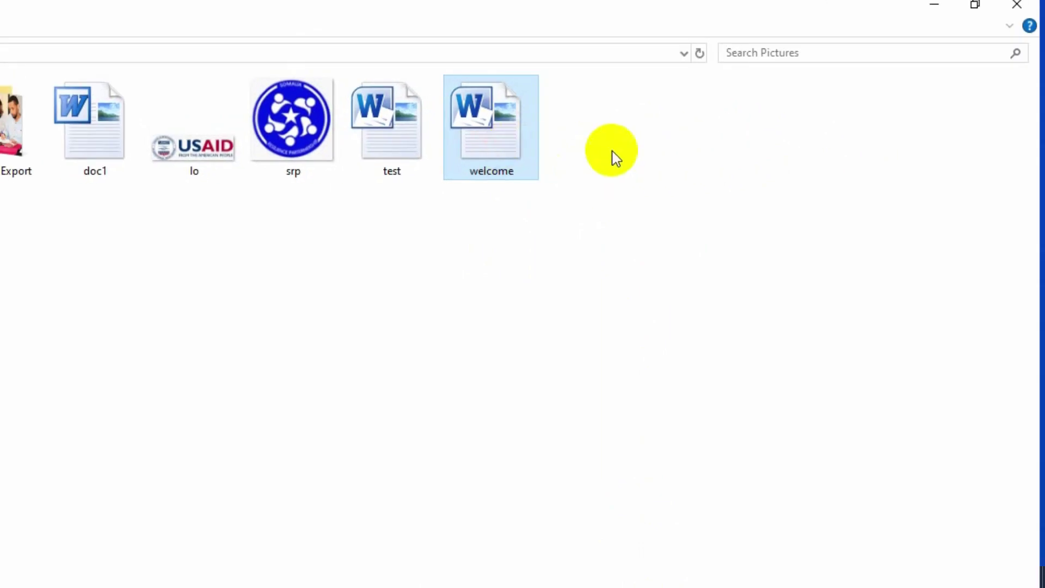
Delete the welcome file, sending it to the Recycle Bin after one cancelled attempt.
right_click(497, 137)
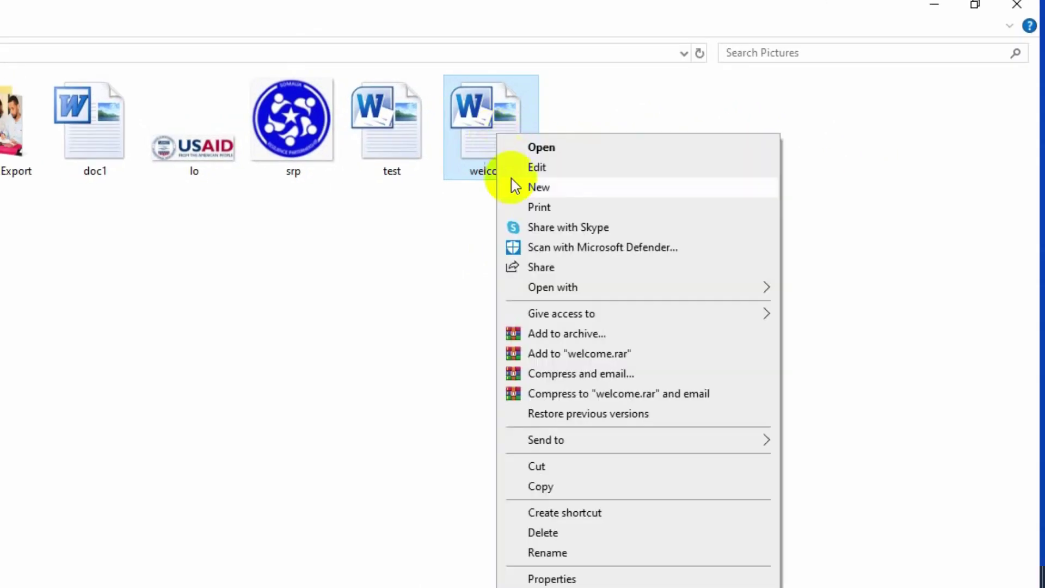
left_click(570, 534)
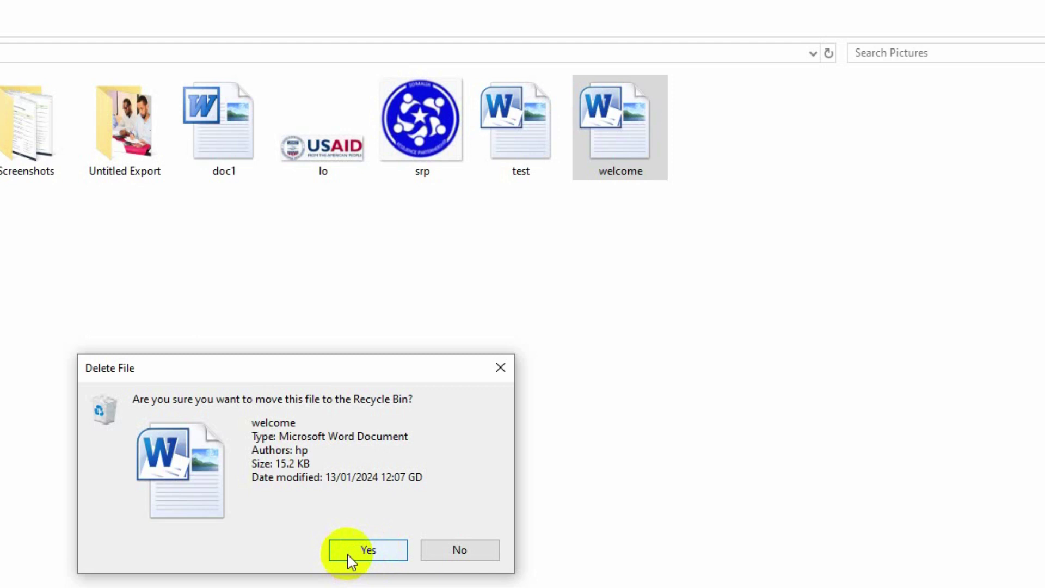
left_click(460, 551)
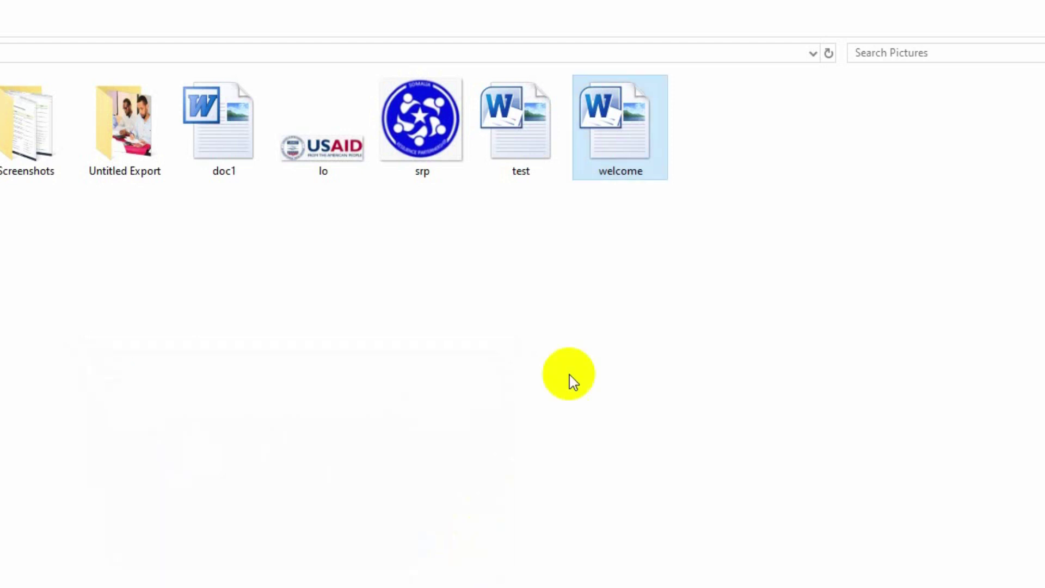
right_click(625, 156)
left_click(706, 546)
left_click(387, 550)
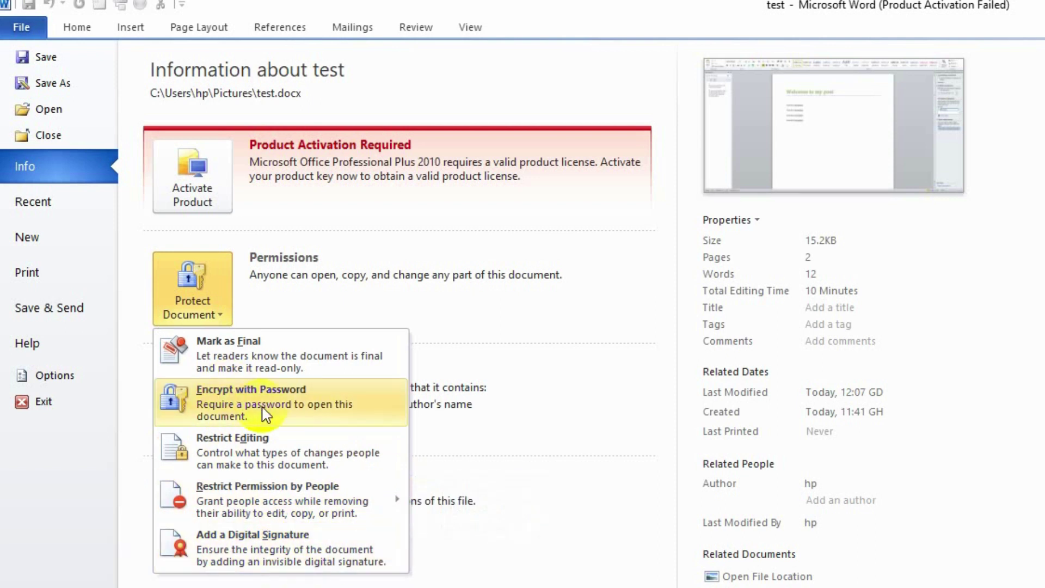
Encrypt the document with an opening password, entered and confirmed.
left_click(266, 425)
type("123")
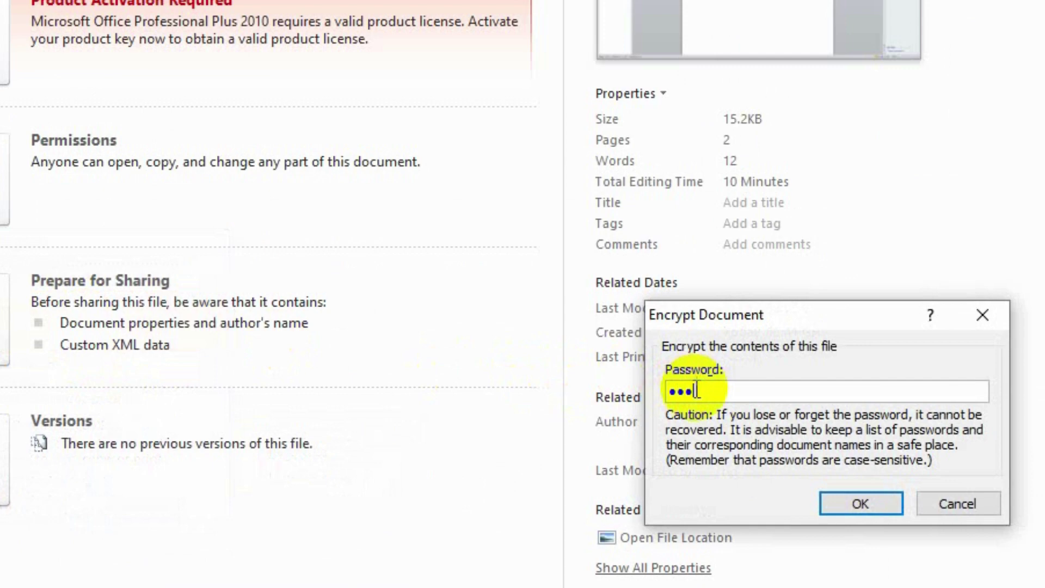
key("Return")
type("123")
key("Return")
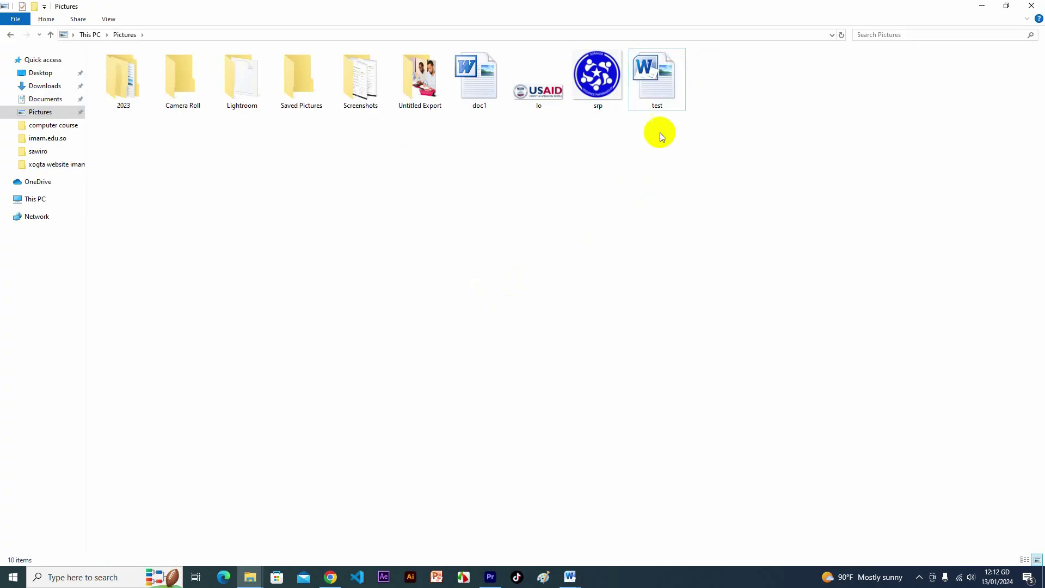
Open test with its password and replace the last line with 'Walaal waa qalad'.
double_click(657, 79)
type("123")
left_click(517, 325)
left_click_drag(402, 280, 325, 285)
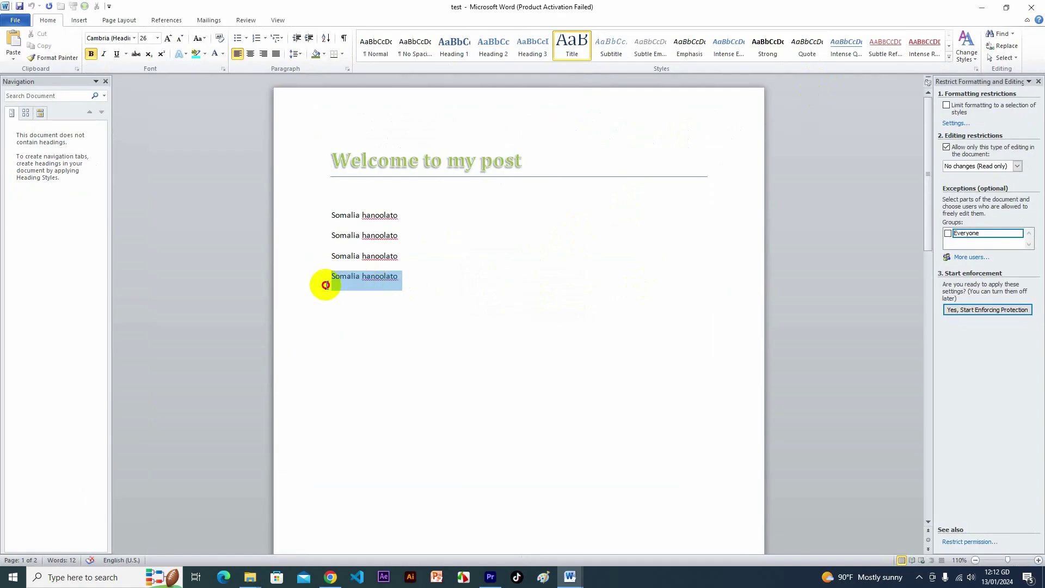
type("Walaal waa qalad")
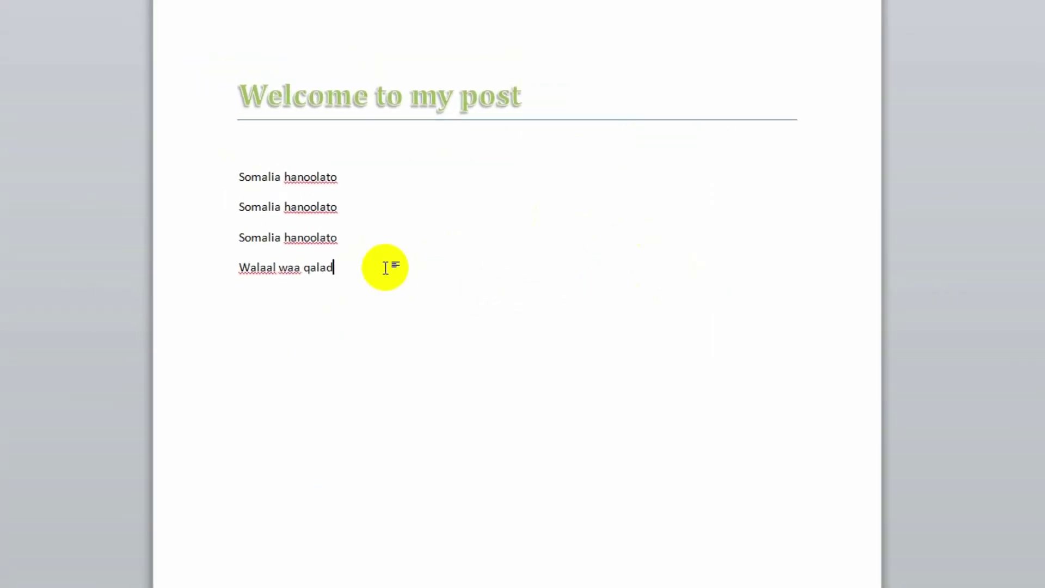
Restrict editing of test to No changes (Read only).
left_click(205, 12)
left_click(769, 49)
left_click(870, 225)
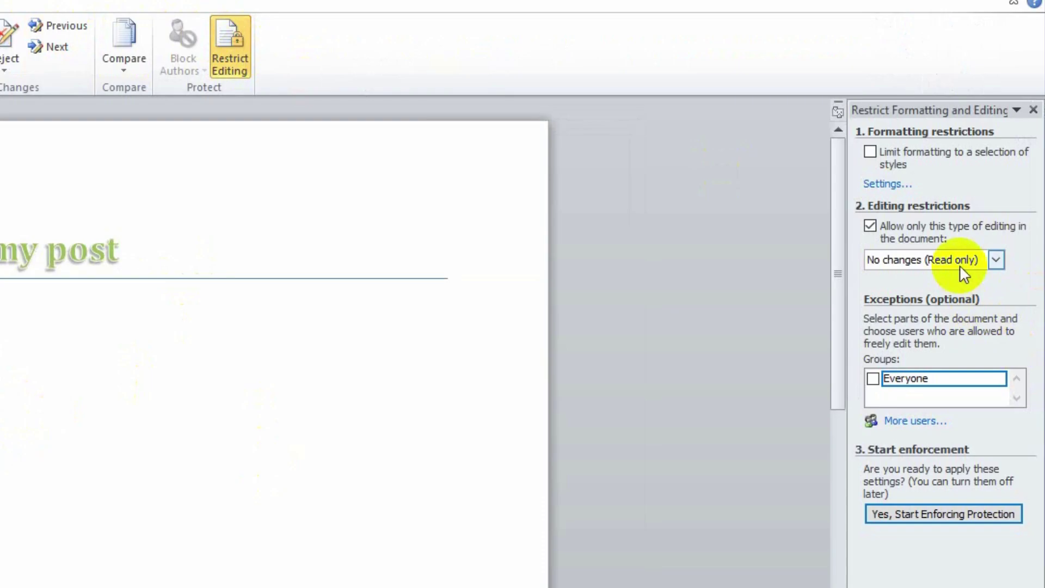
left_click(997, 259)
left_click(915, 315)
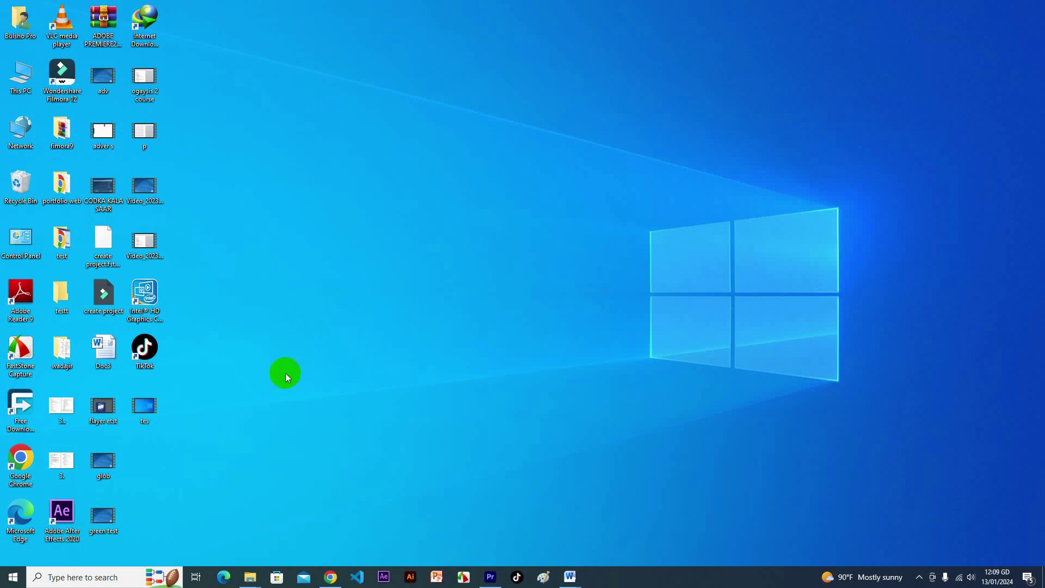
Open This PC from the desktop and go to the Pictures folder, refreshing it to show test.
left_click(19, 84)
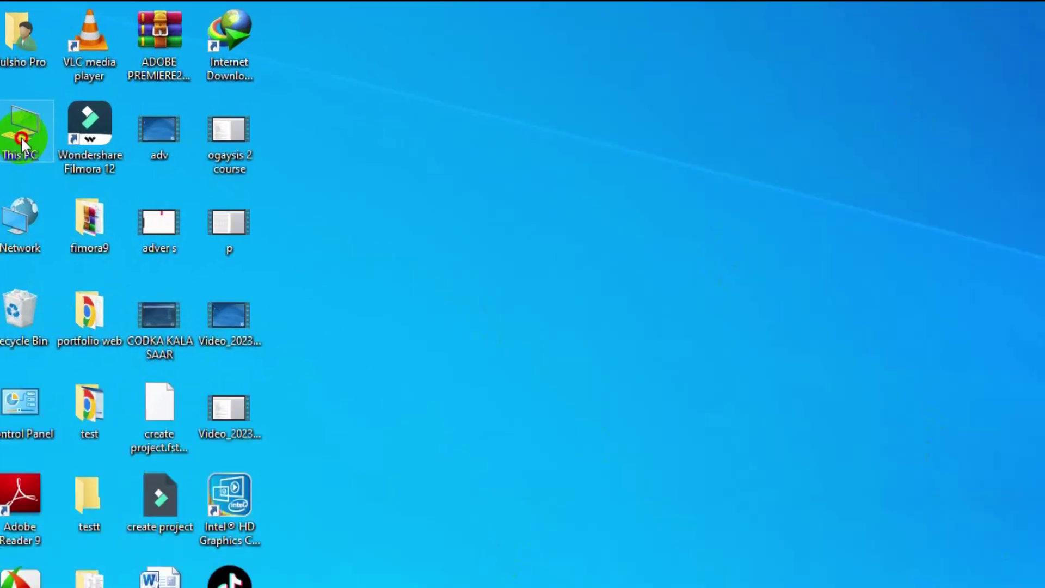
double_click(22, 144)
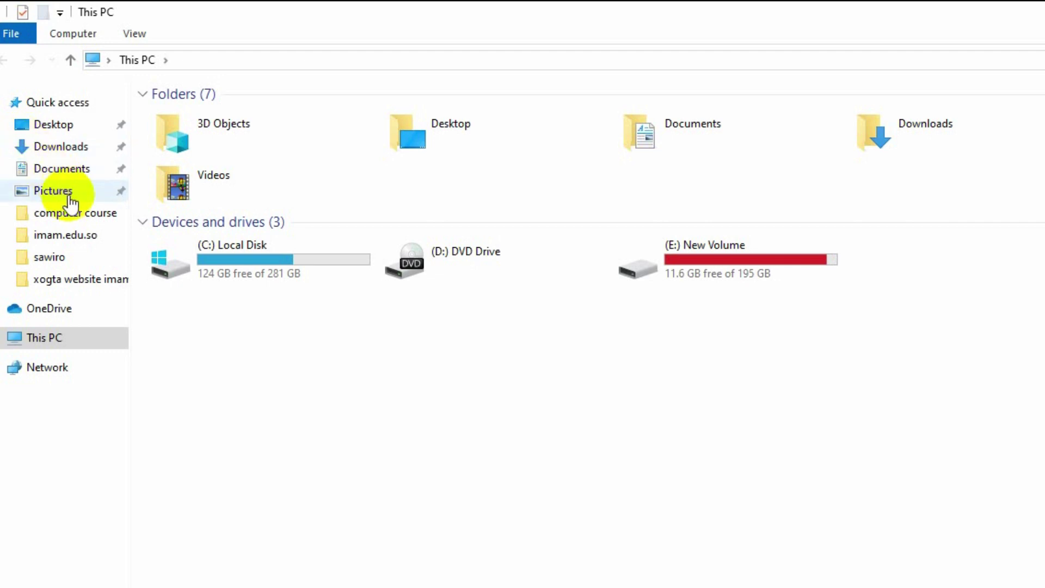
left_click(69, 192)
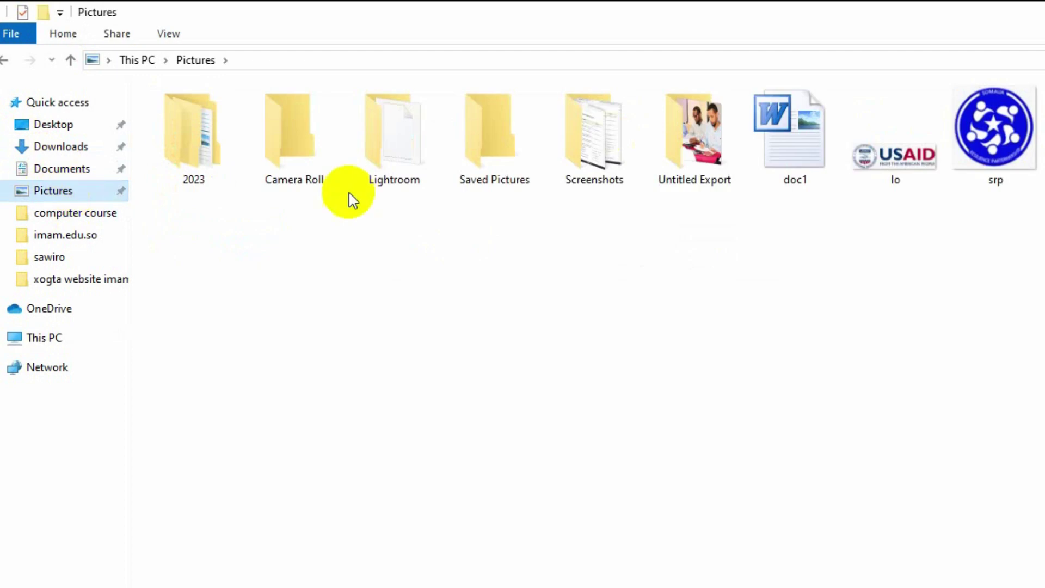
key("ctrl+v")
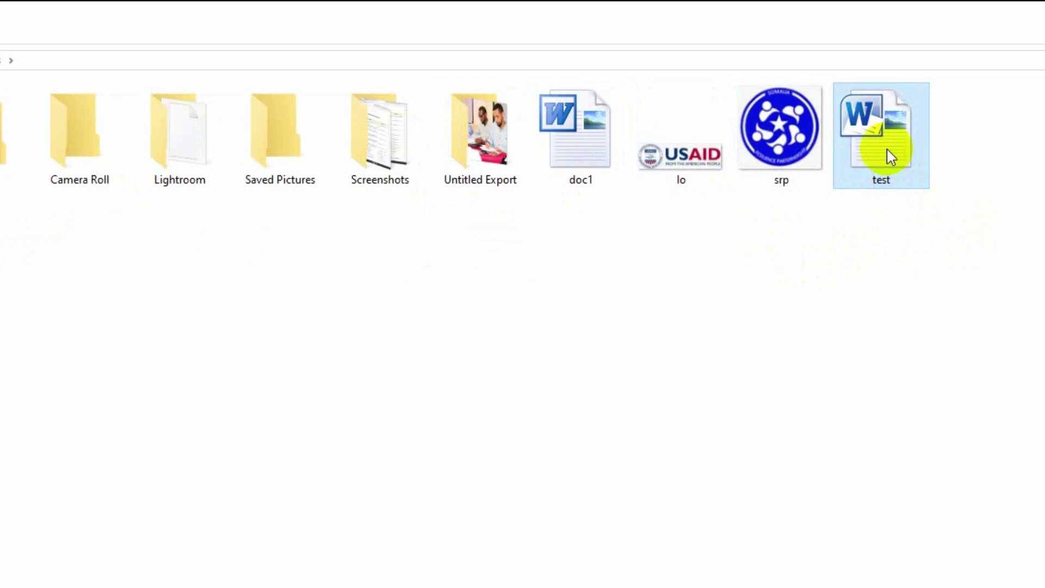
Copy test and paste it into the Pictures folder, creating 'test - Copy'.
right_click(891, 157)
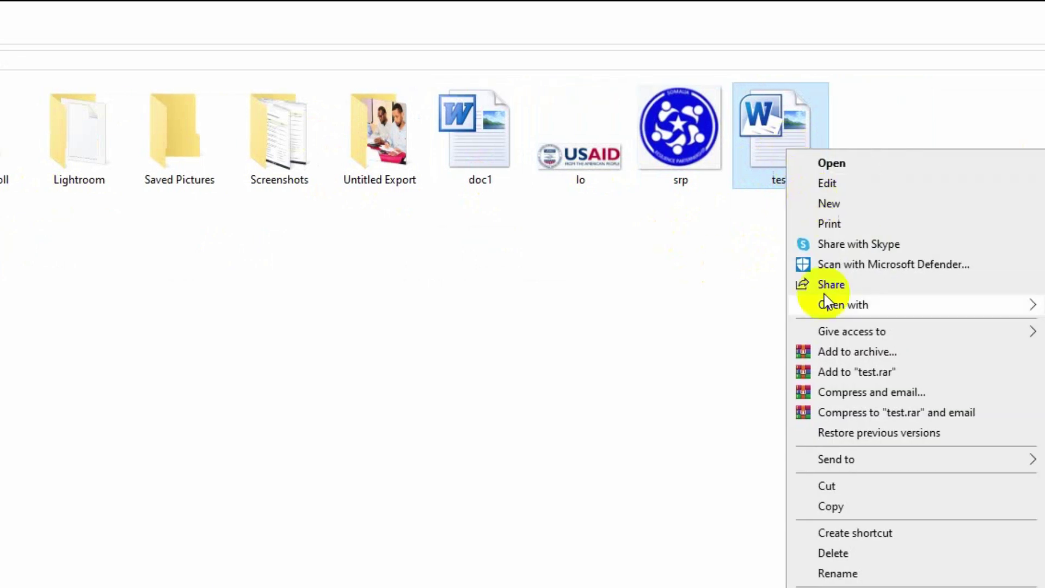
left_click(865, 504)
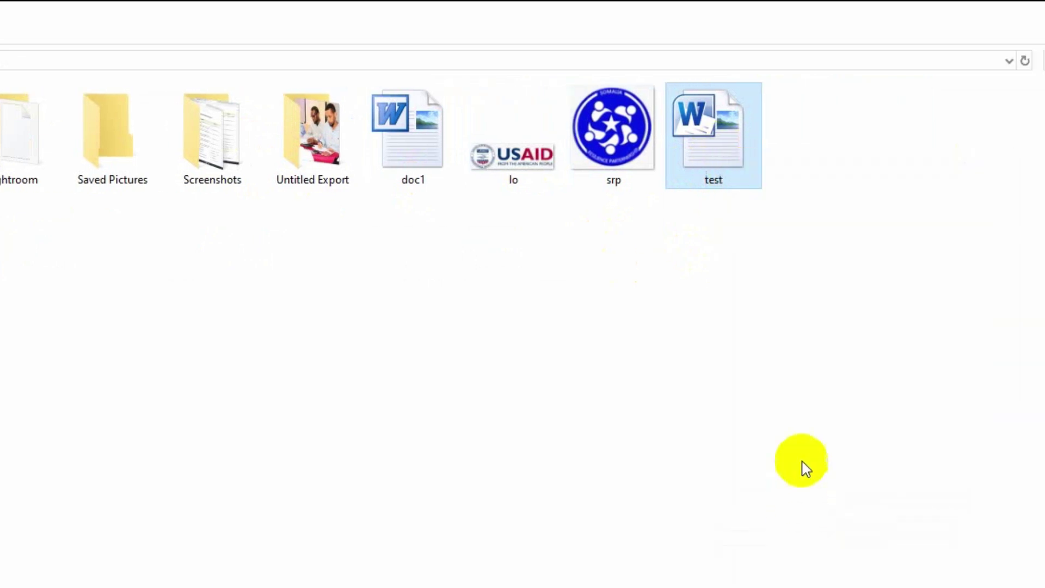
left_click(830, 229)
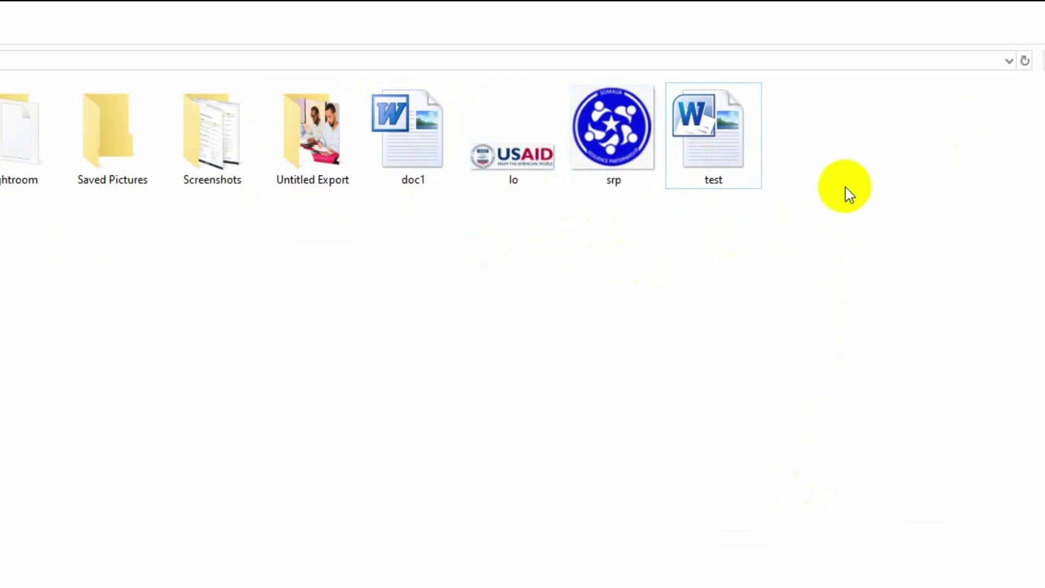
right_click(871, 190)
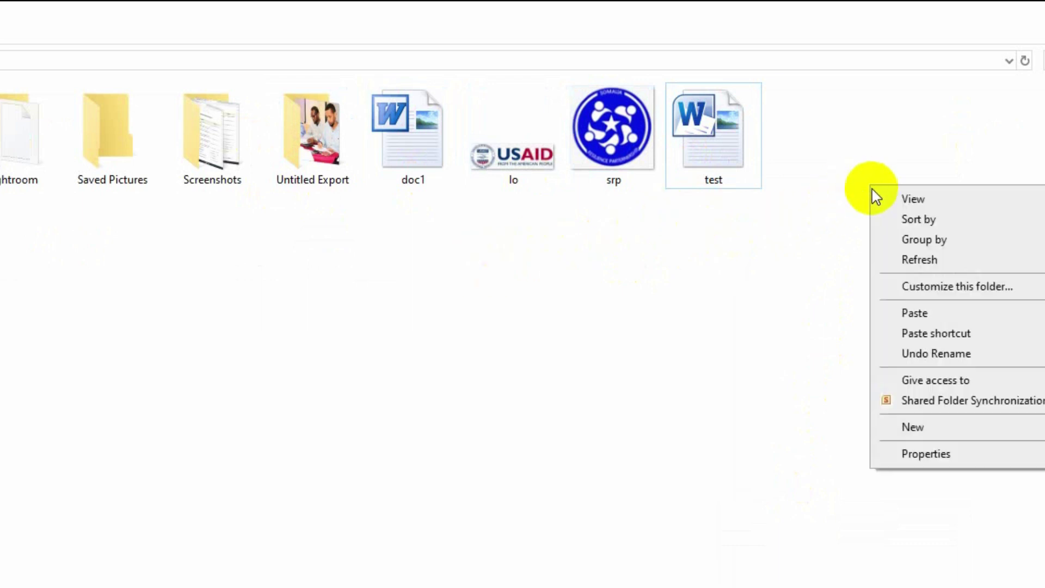
left_click(943, 320)
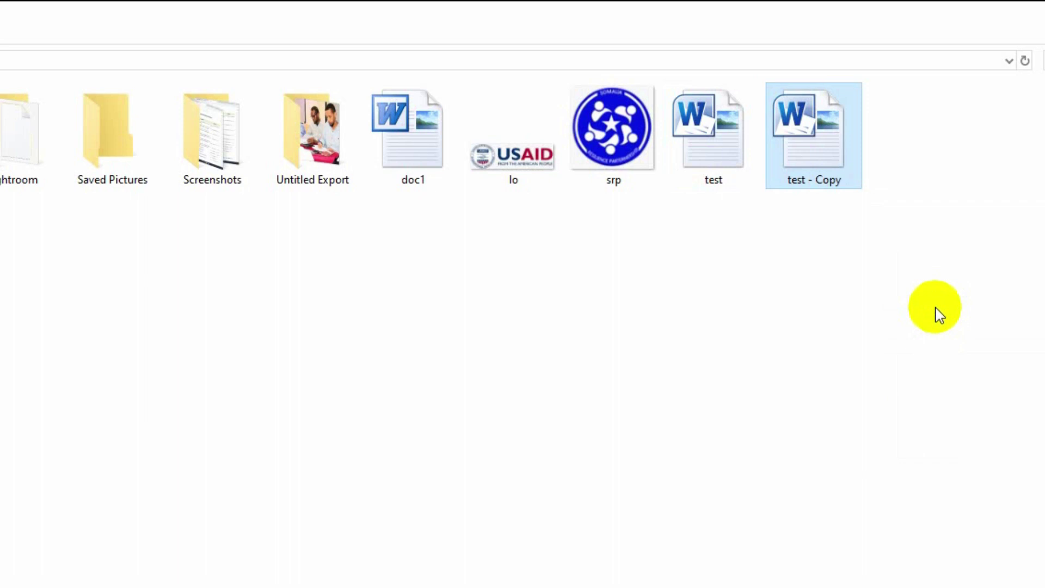
left_click(713, 183)
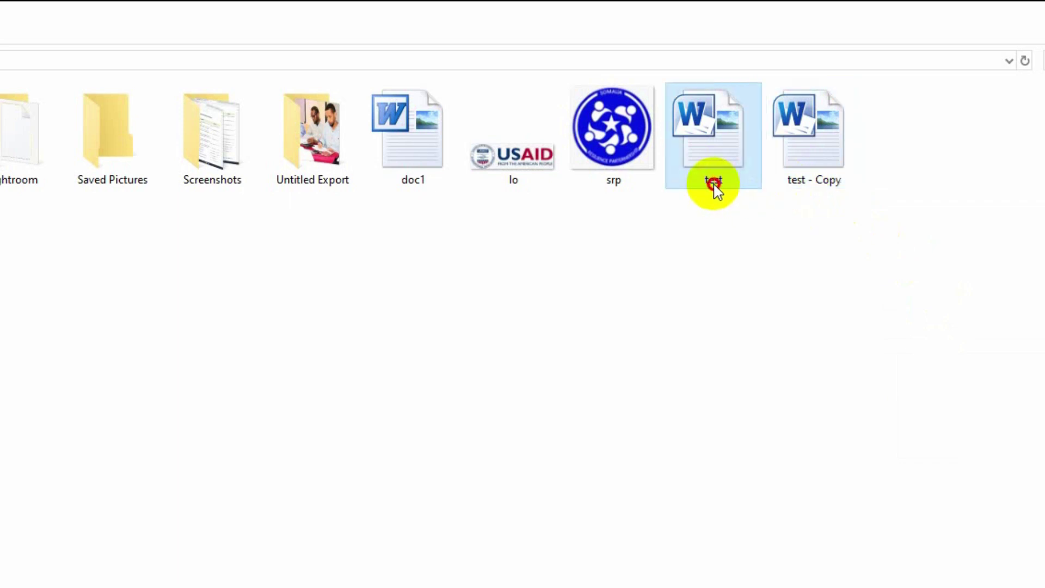
left_click(804, 181)
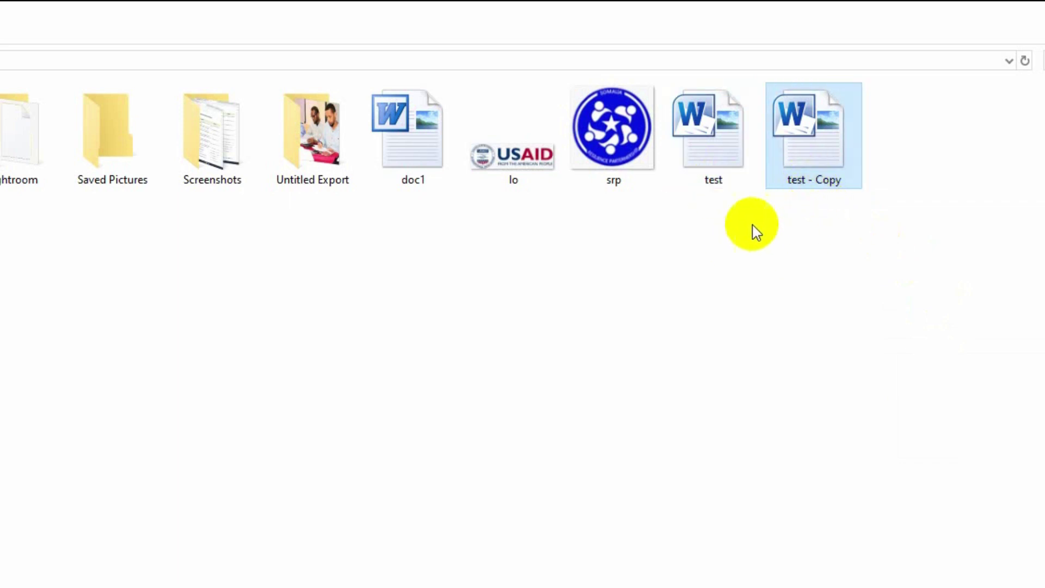
Rename 'test - Copy' to 'welcome'.
right_click(825, 169)
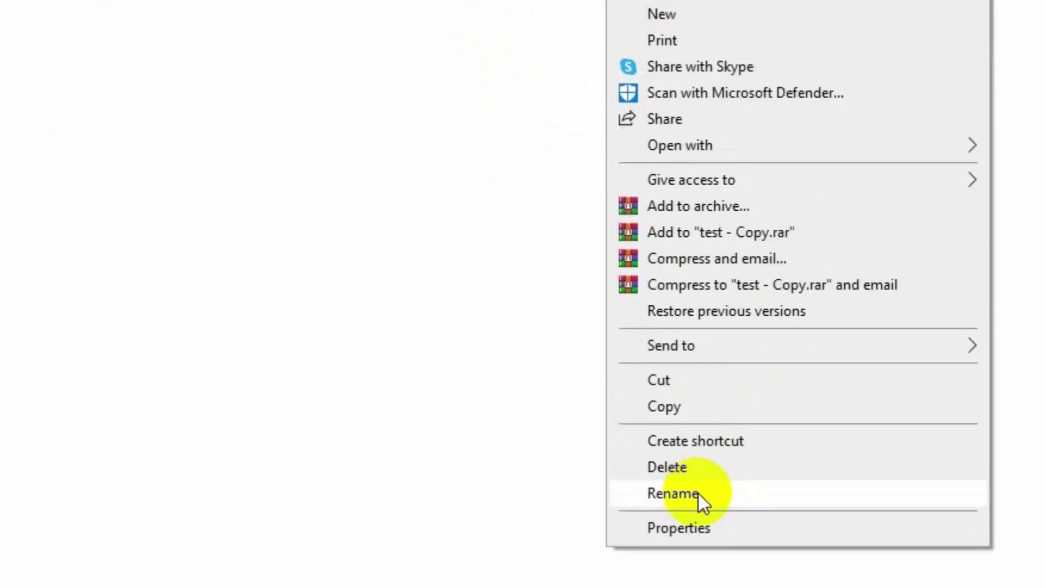
left_click(698, 495)
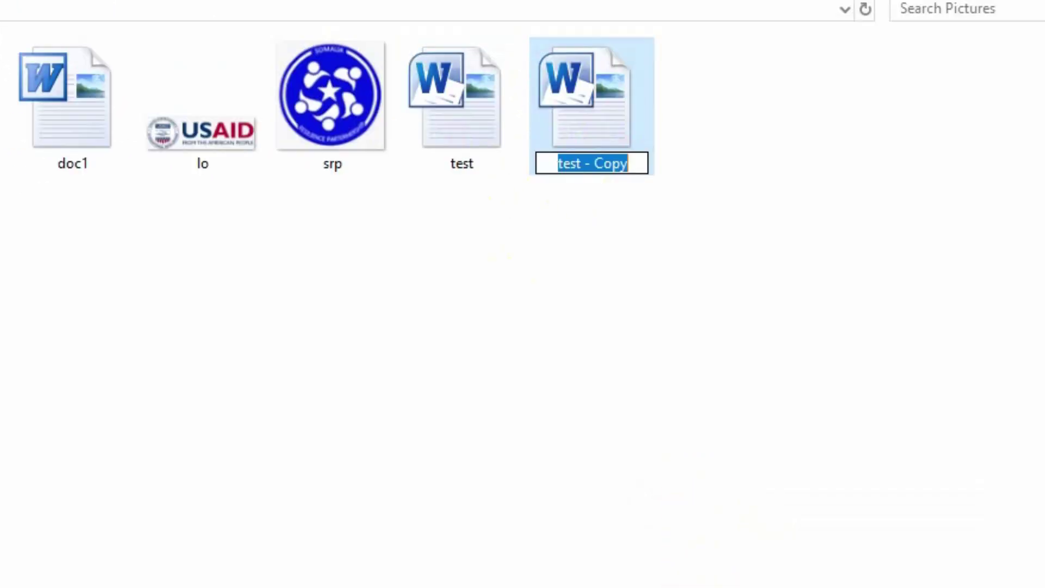
type("welc")
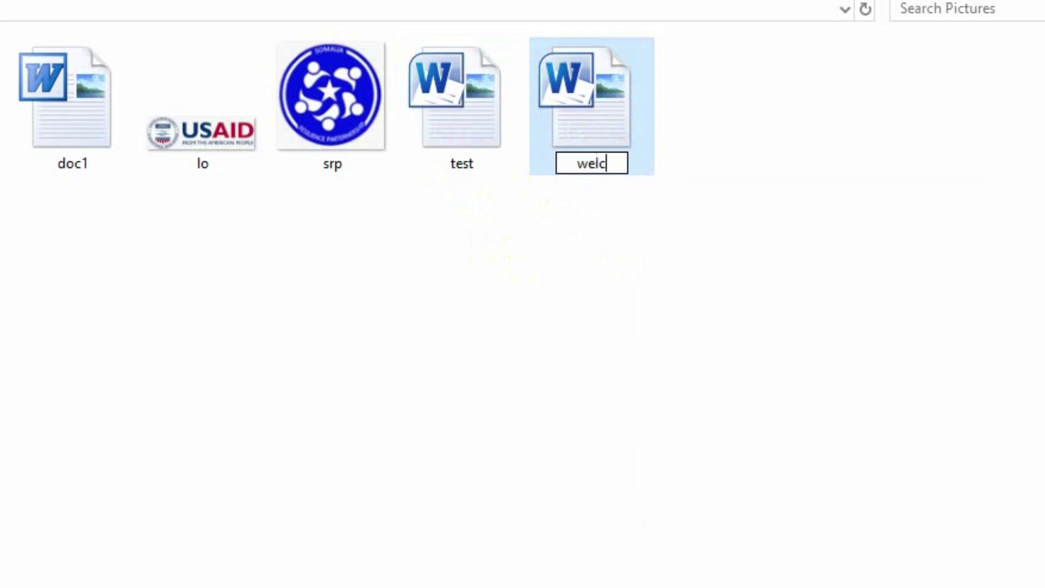
type("ome")
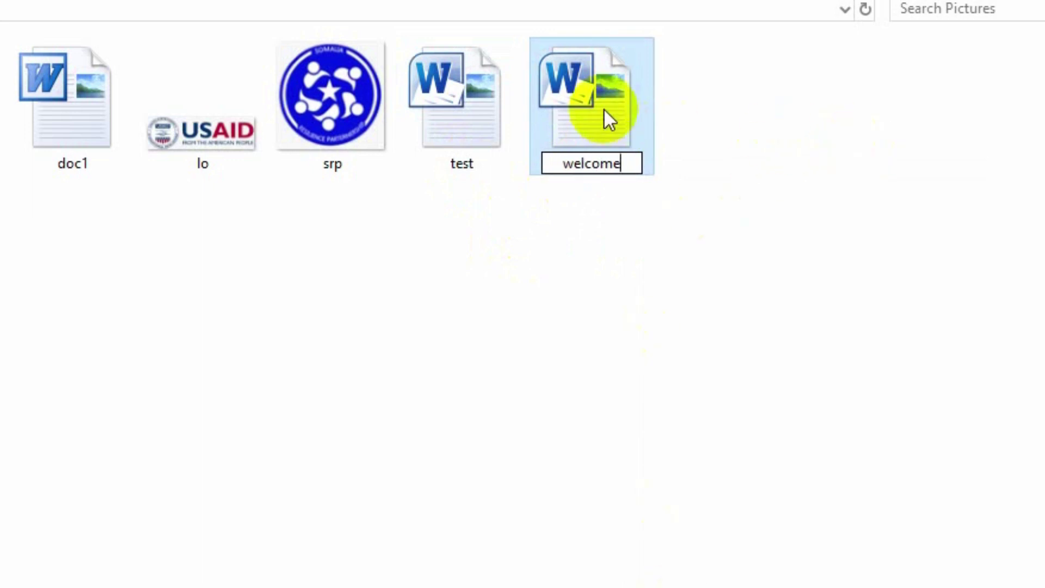
key("Return")
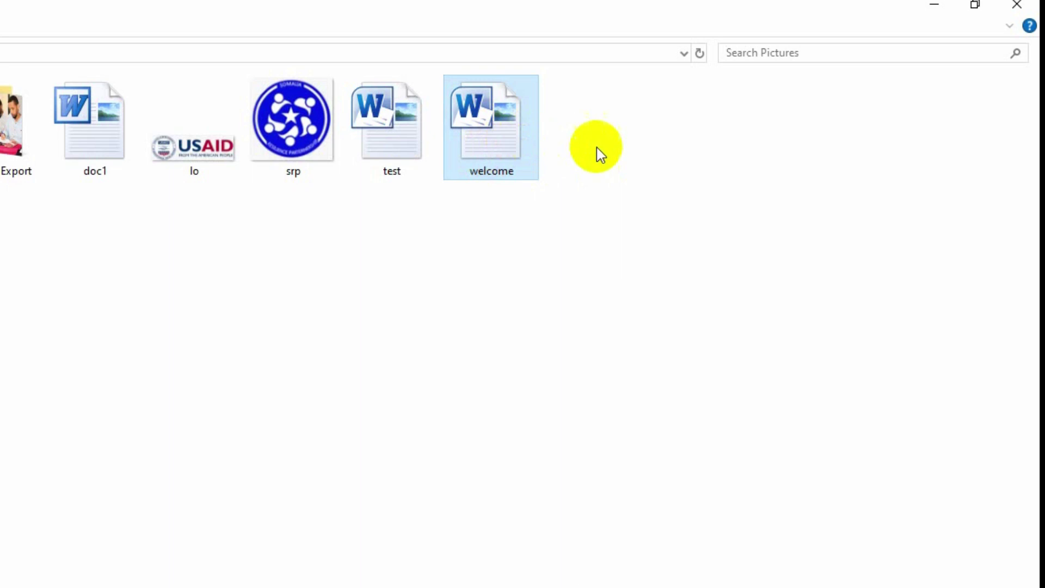
Delete welcome and confirm sending it to the Recycle Bin, after cancelling a first attempt.
right_click(496, 136)
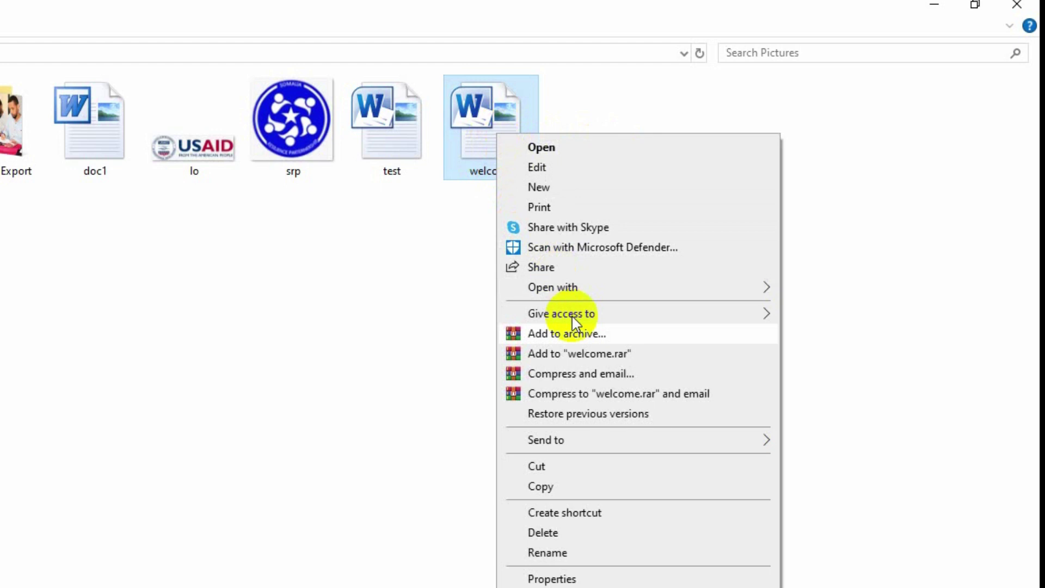
left_click(571, 532)
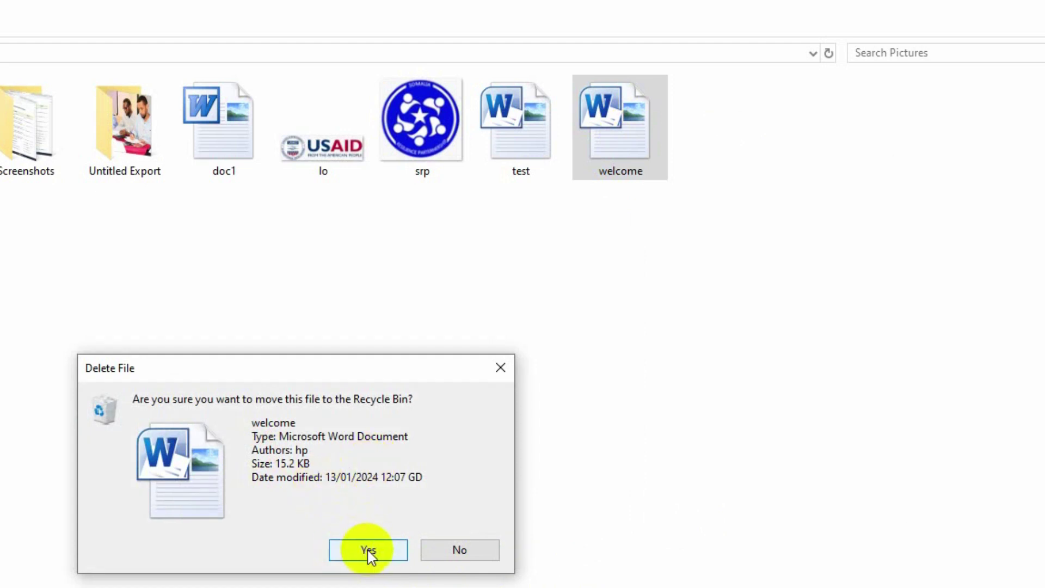
left_click(462, 550)
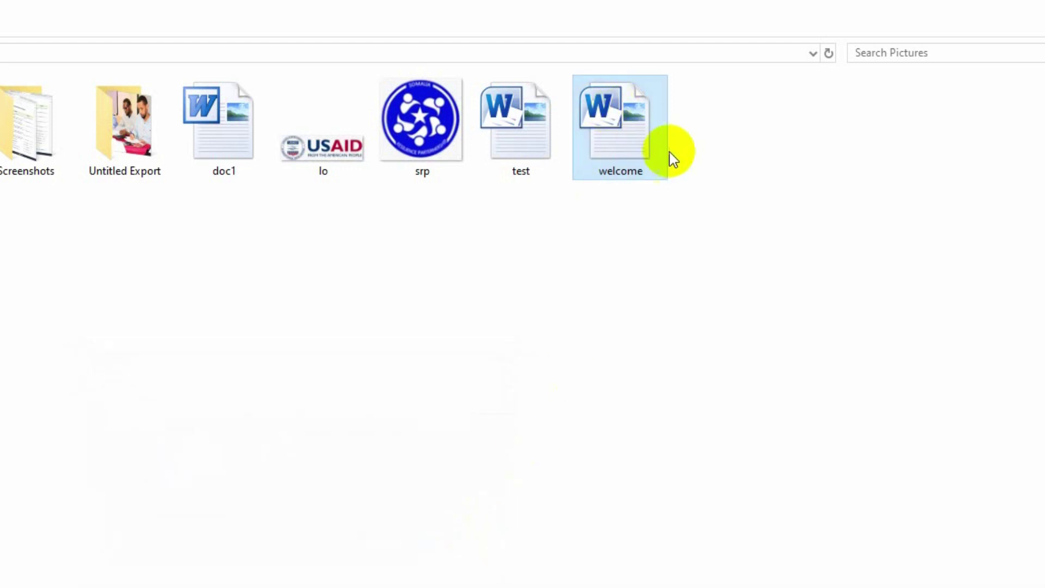
right_click(626, 155)
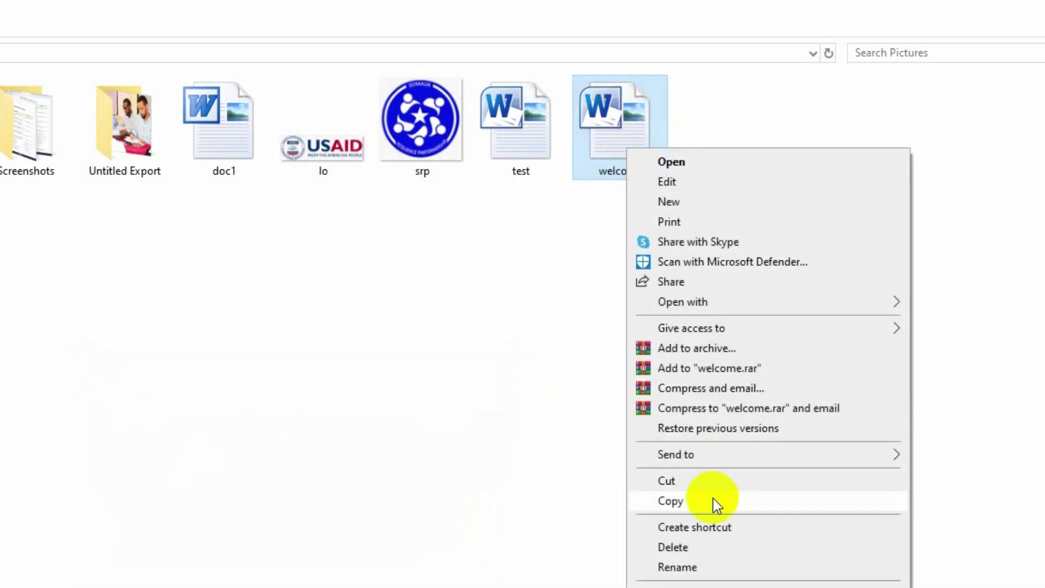
left_click(708, 547)
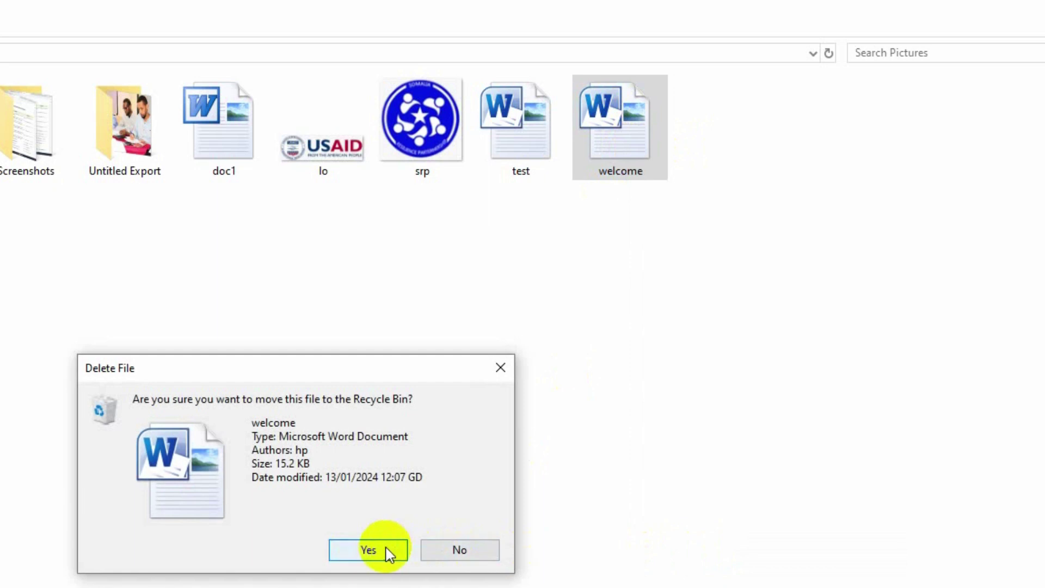
left_click(386, 550)
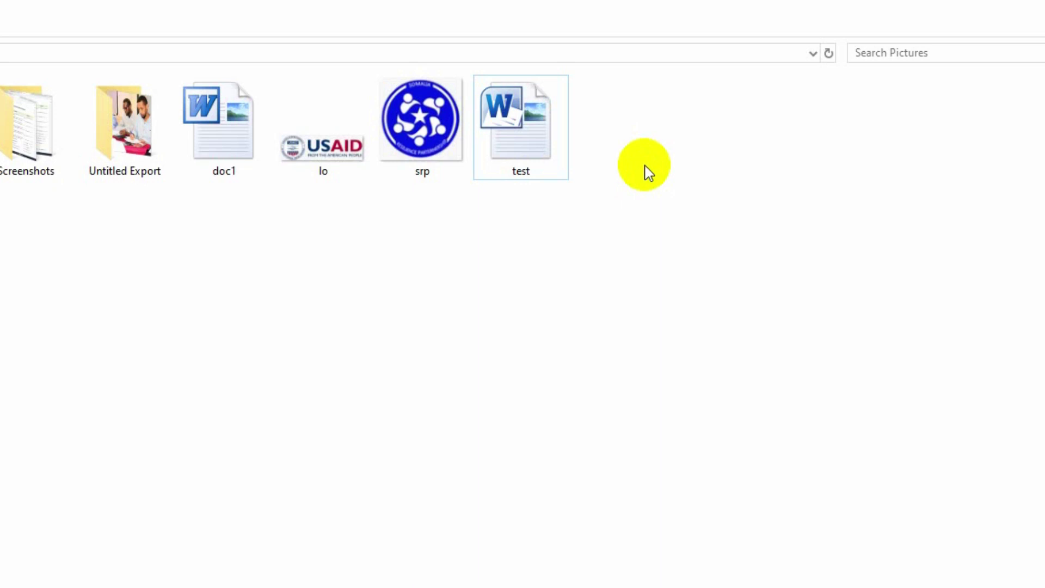
Open test in a maximized Word window and go to its File Info page.
double_click(541, 147)
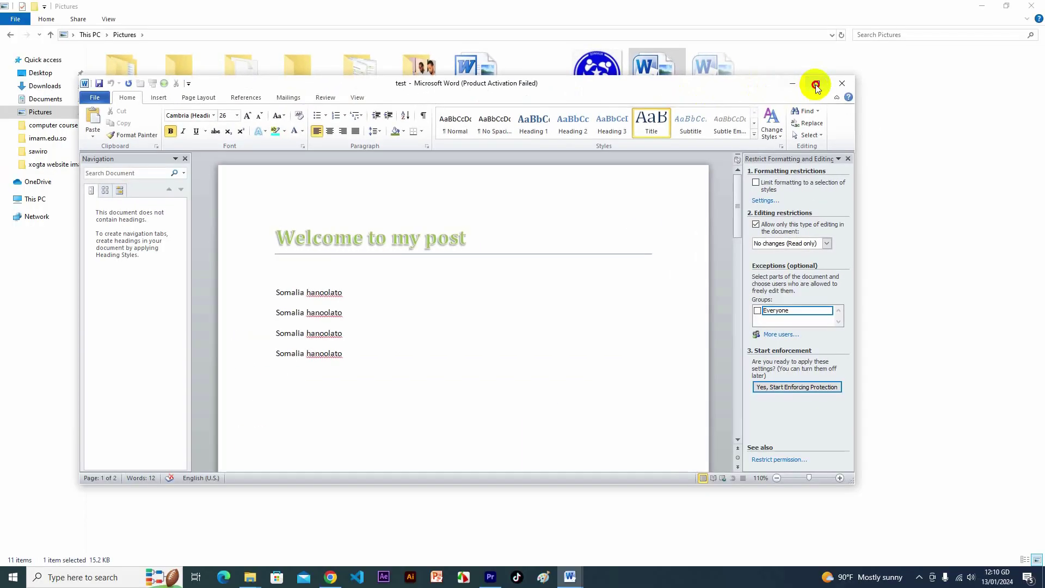
left_click(791, 128)
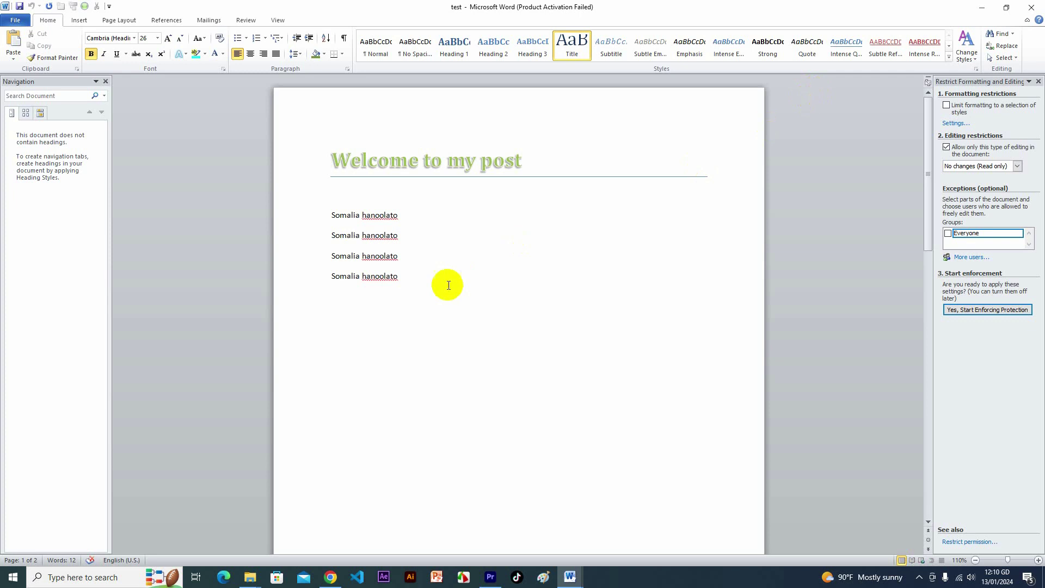
left_click_drag(401, 277, 324, 232)
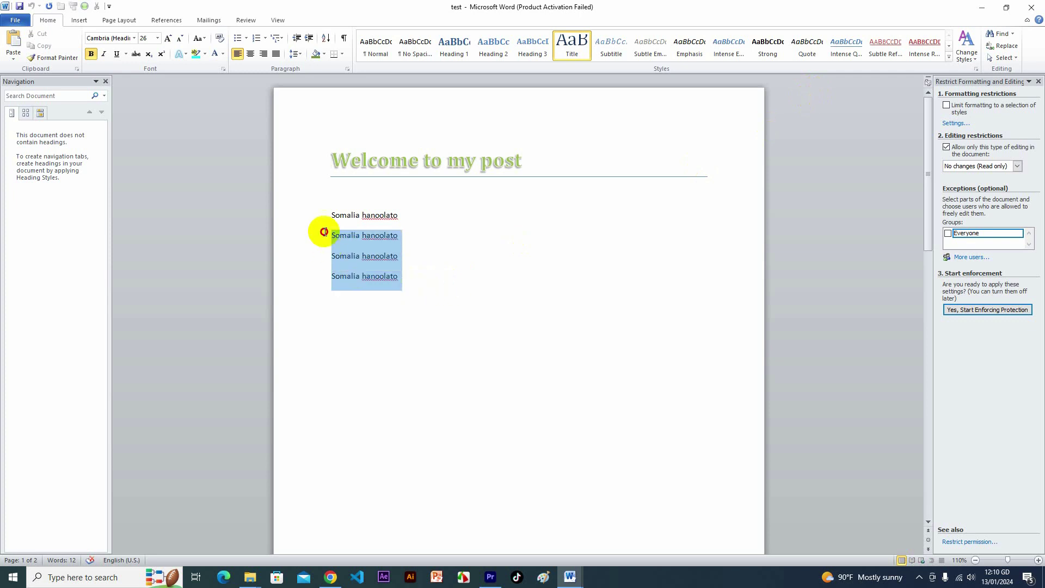
left_click(416, 260)
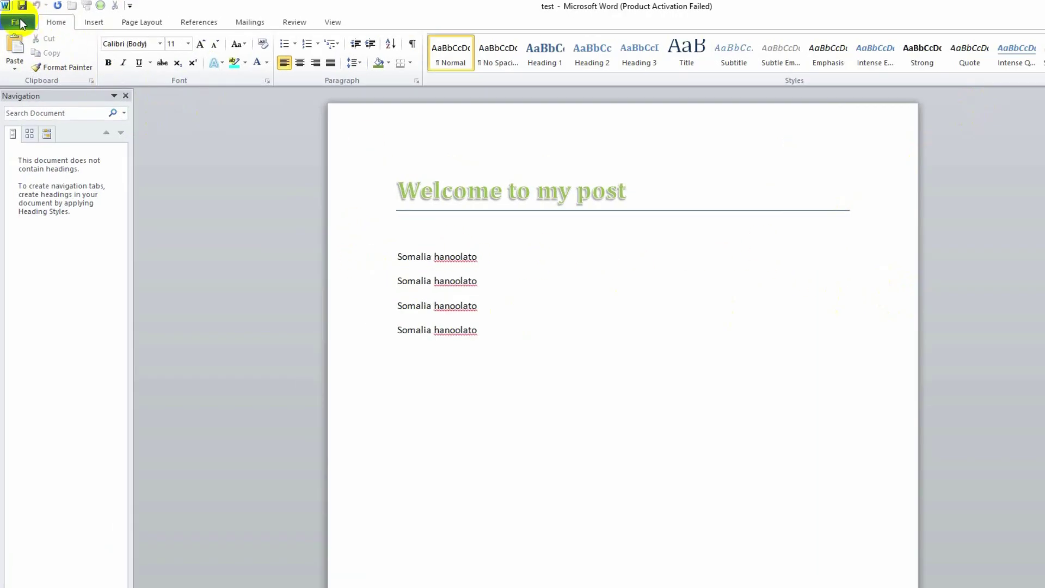
left_click(19, 22)
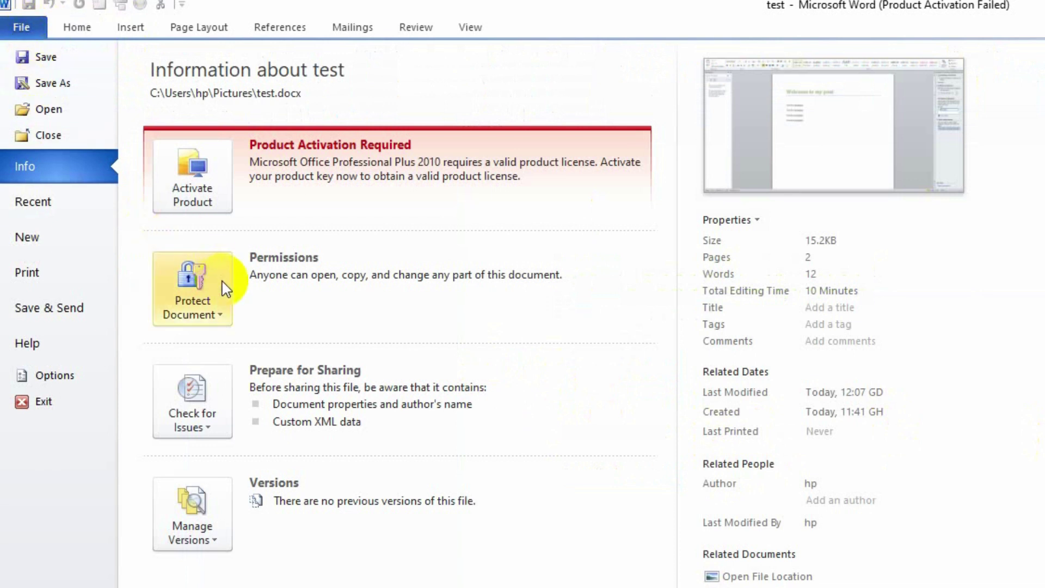
Open the Protect Document dropdown on the Info page.
left_click(219, 315)
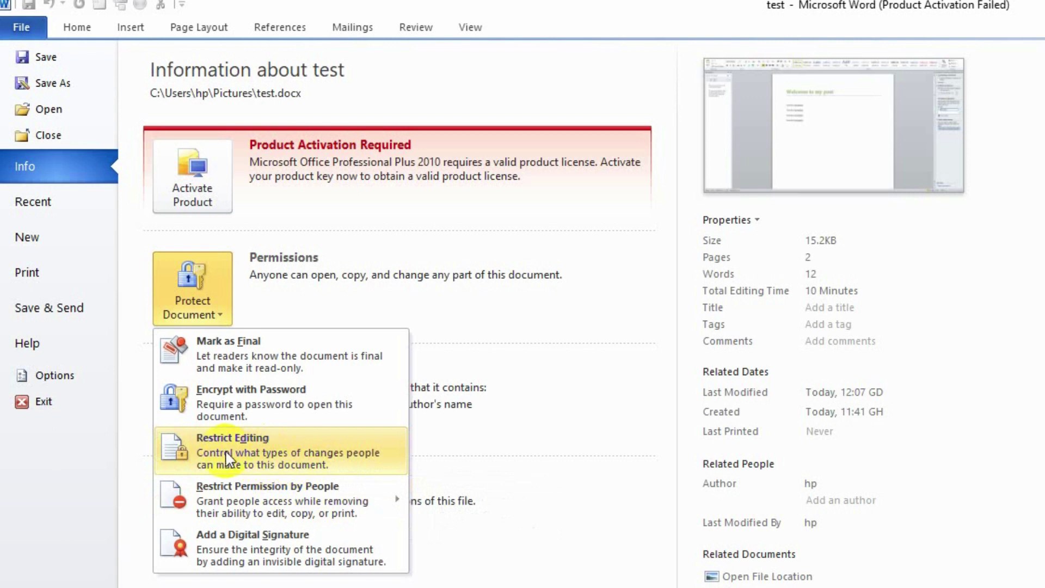
mouse_move(326, 517)
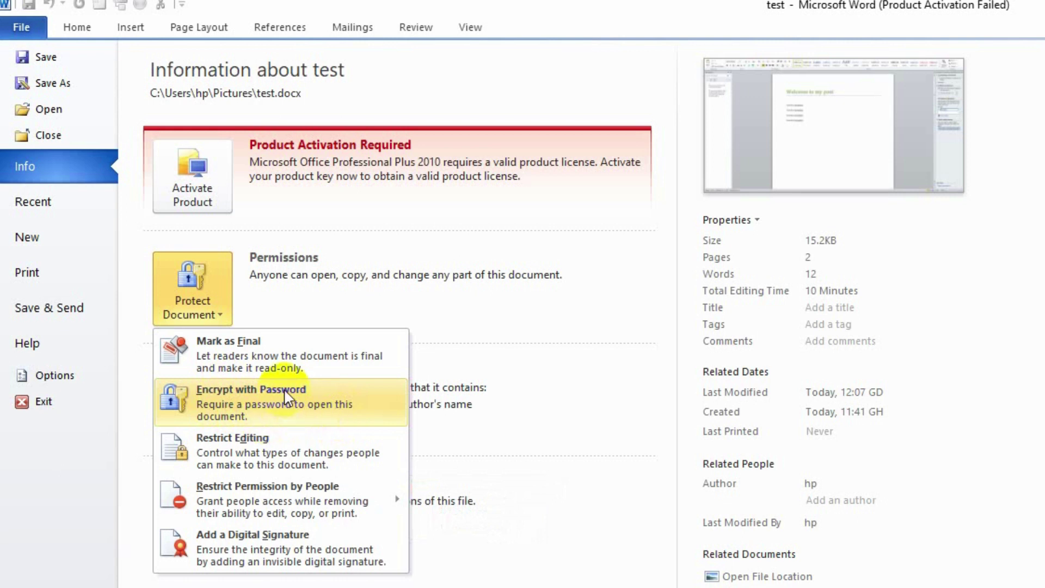
Encrypt test with a password, entering it and then confirming it.
left_click(294, 411)
left_click(767, 459)
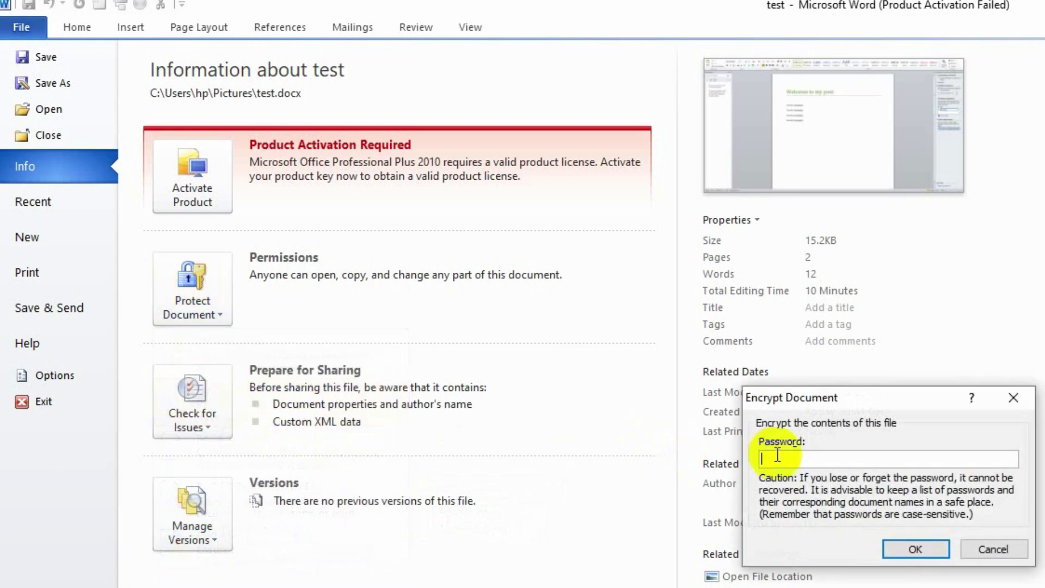
type("1")
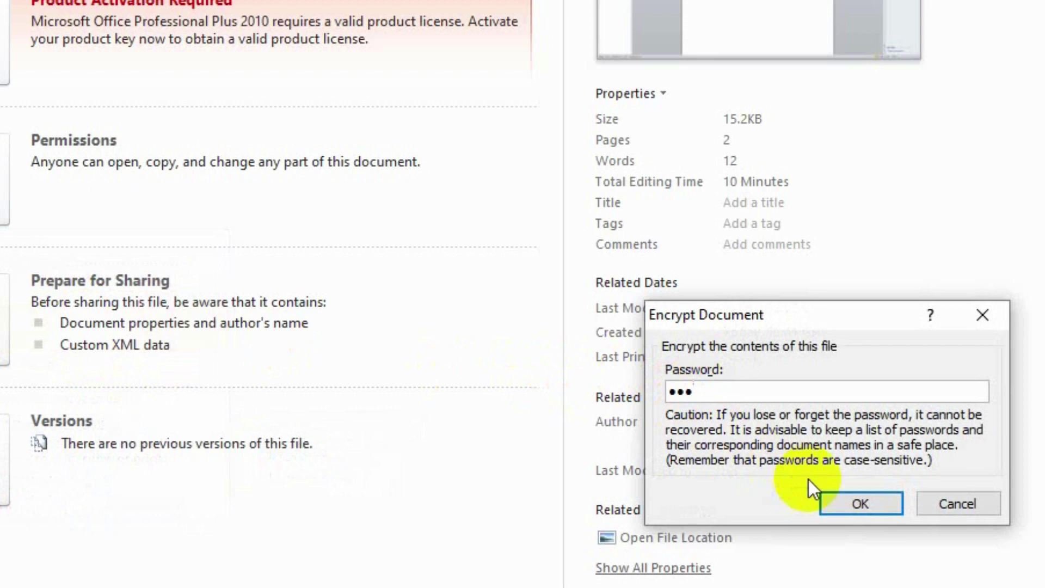
left_click(876, 501)
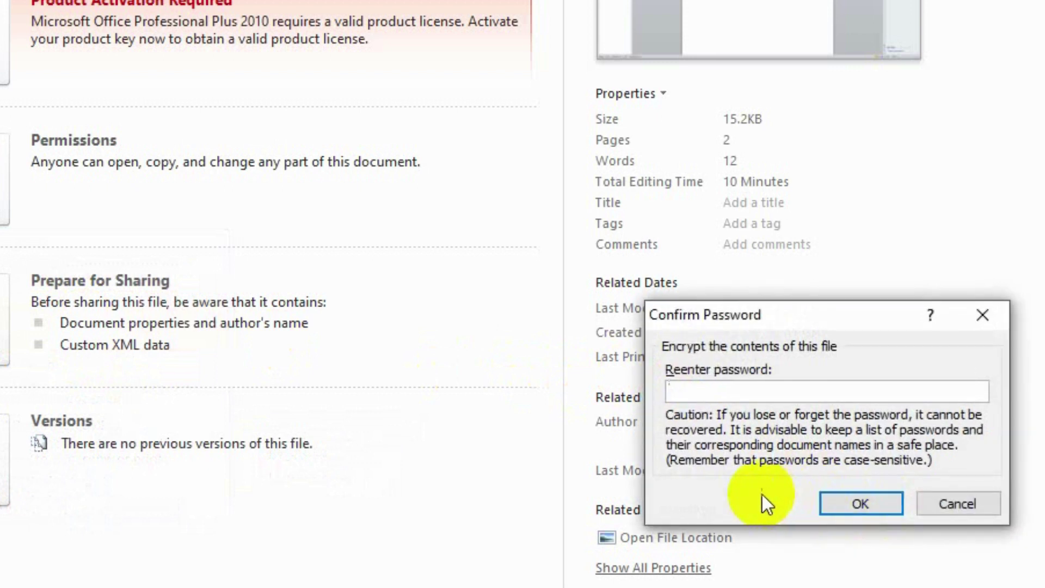
type("123")
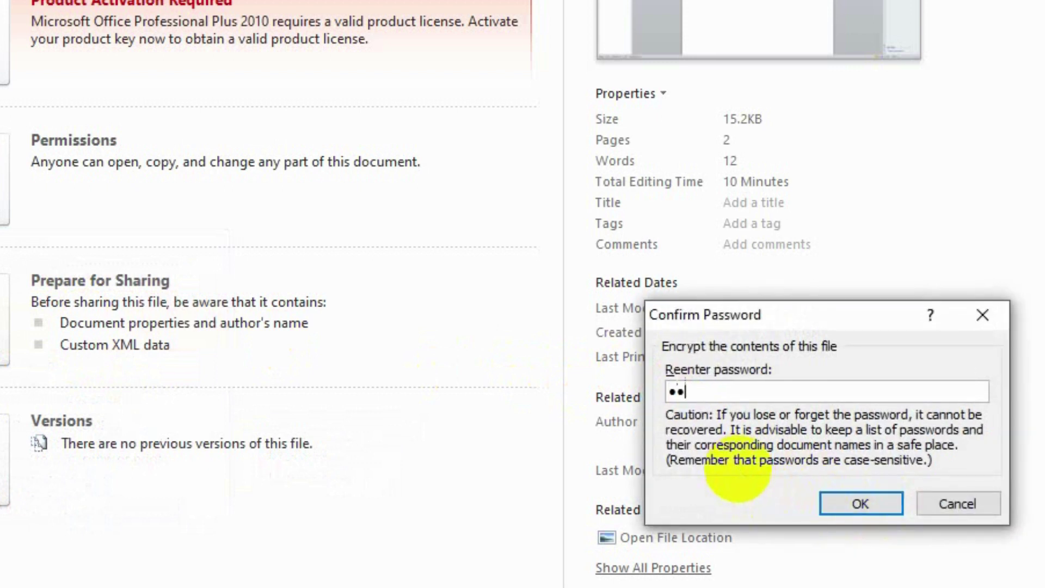
left_click(860, 502)
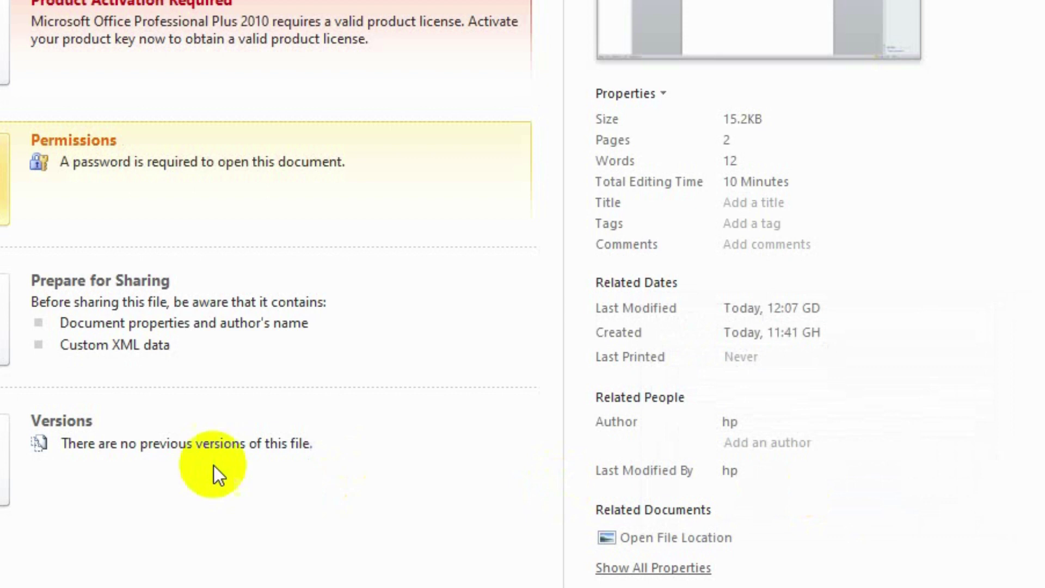
Save and close test, then reopen it from File Explorer by entering its password.
left_click(1031, 7)
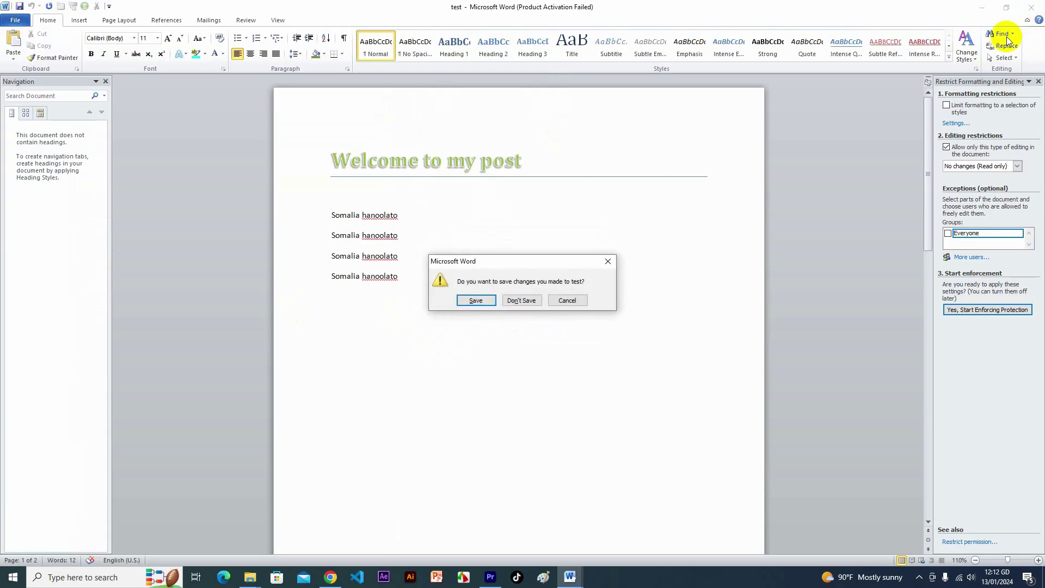
left_click(478, 302)
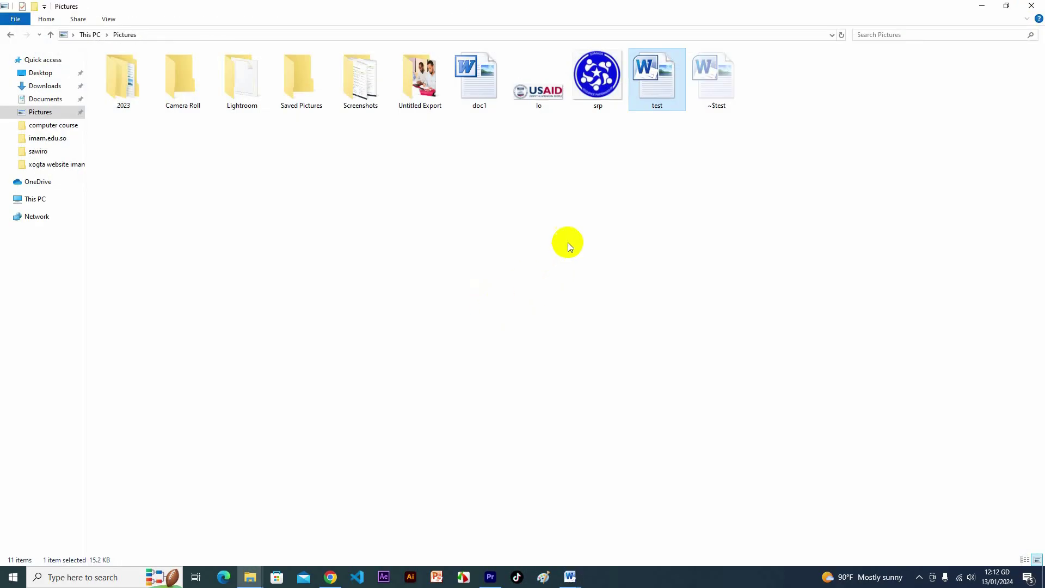
double_click(661, 88)
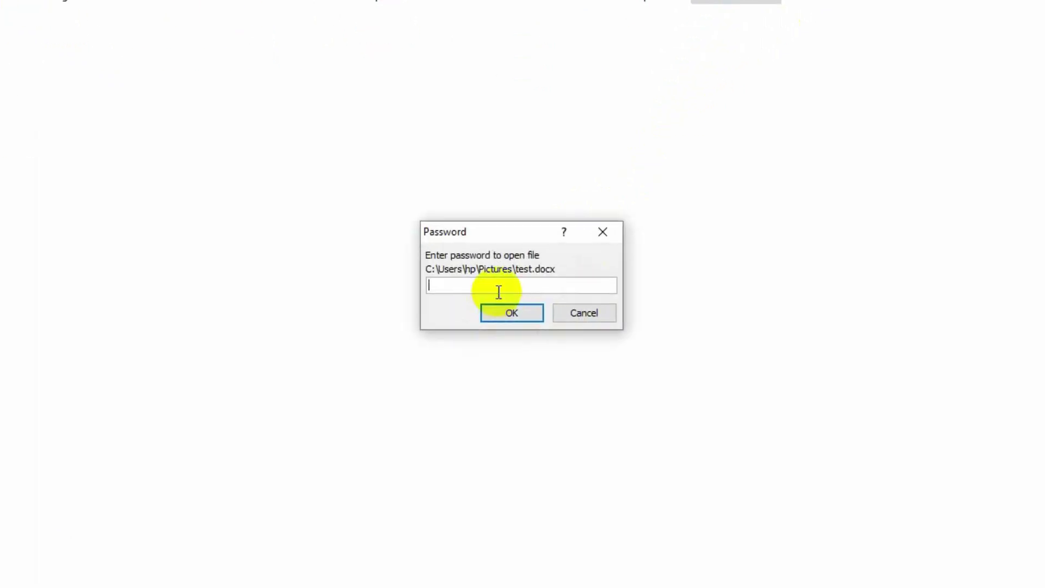
left_click(496, 285)
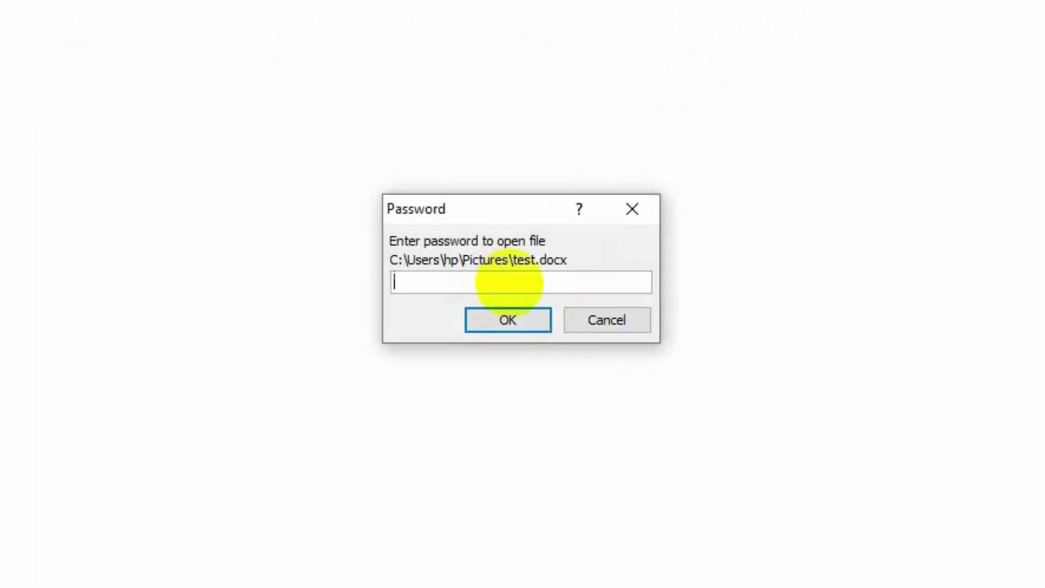
type("123")
left_click(520, 321)
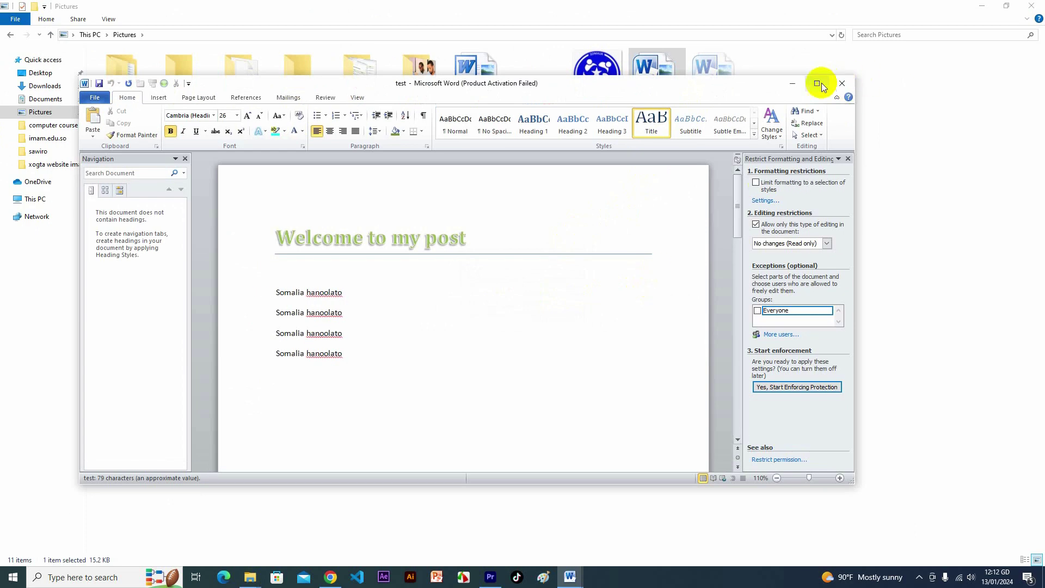
Maximize Word and overwrite the last Somalia hanoolato line with 'walaal waa qalad'.
left_click(910, 16)
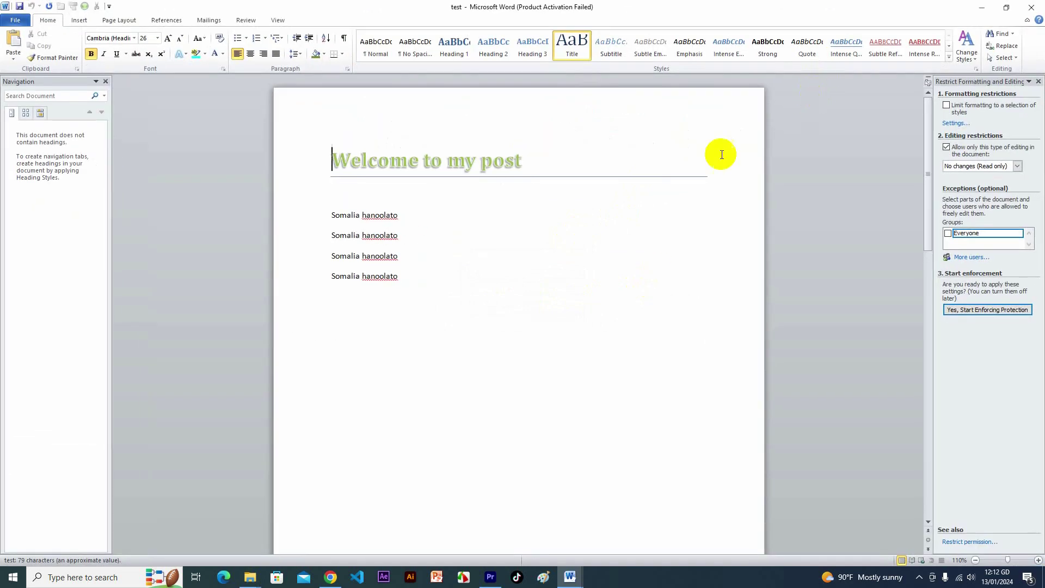
left_click_drag(414, 279, 329, 283)
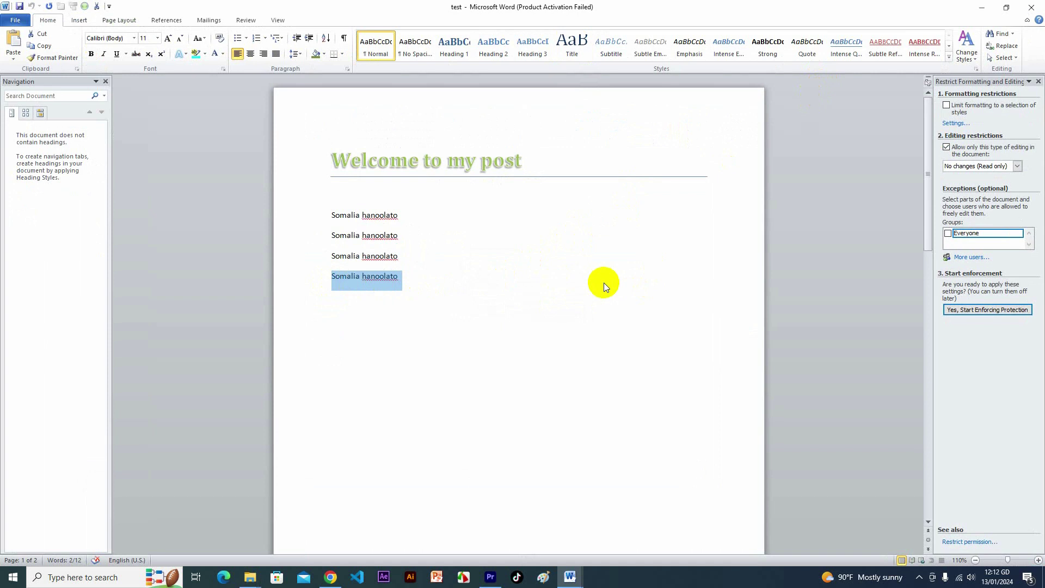
type("wa")
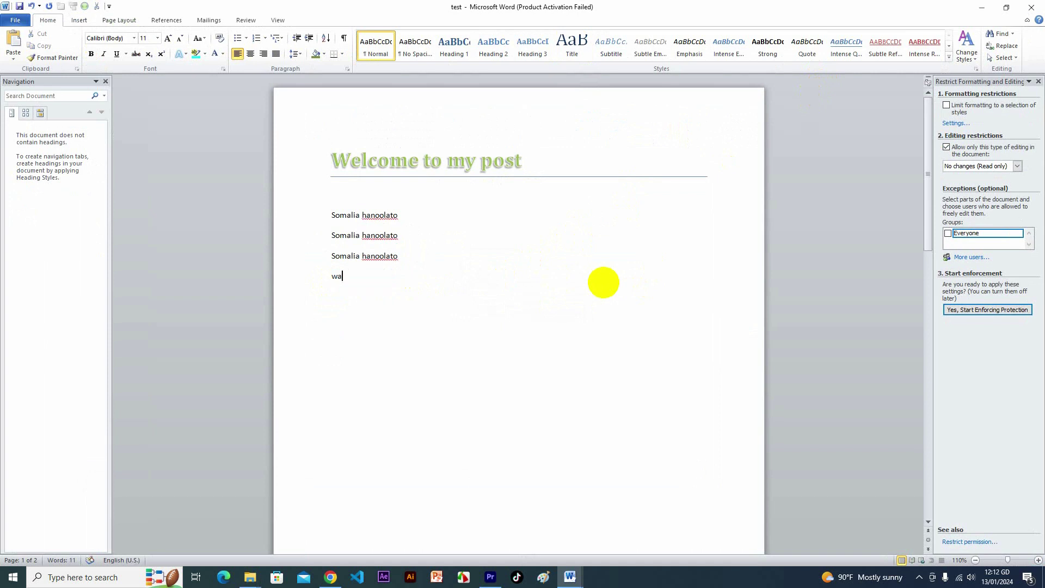
type("laal waa qalad")
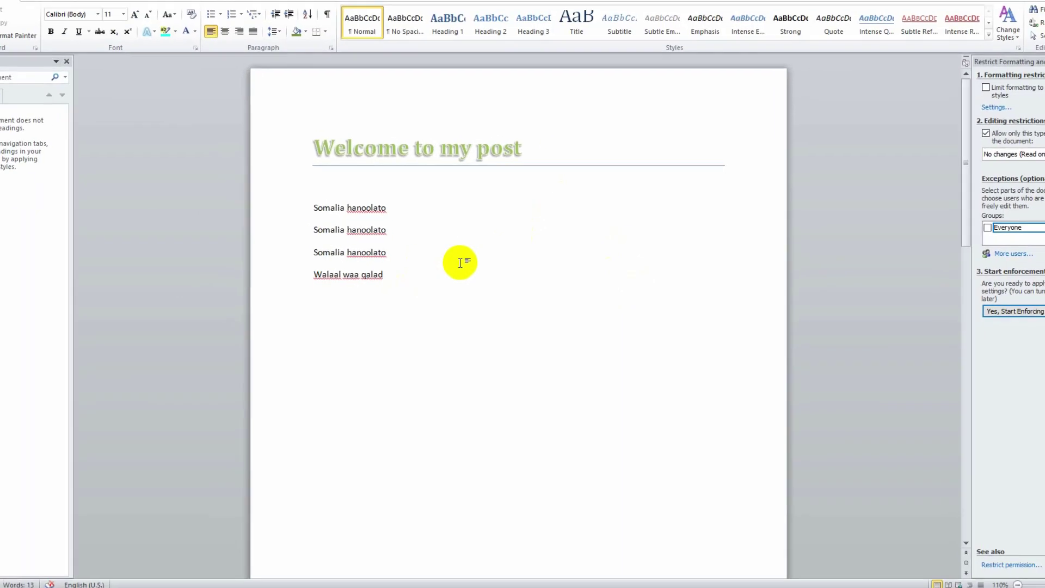
left_click(235, 10)
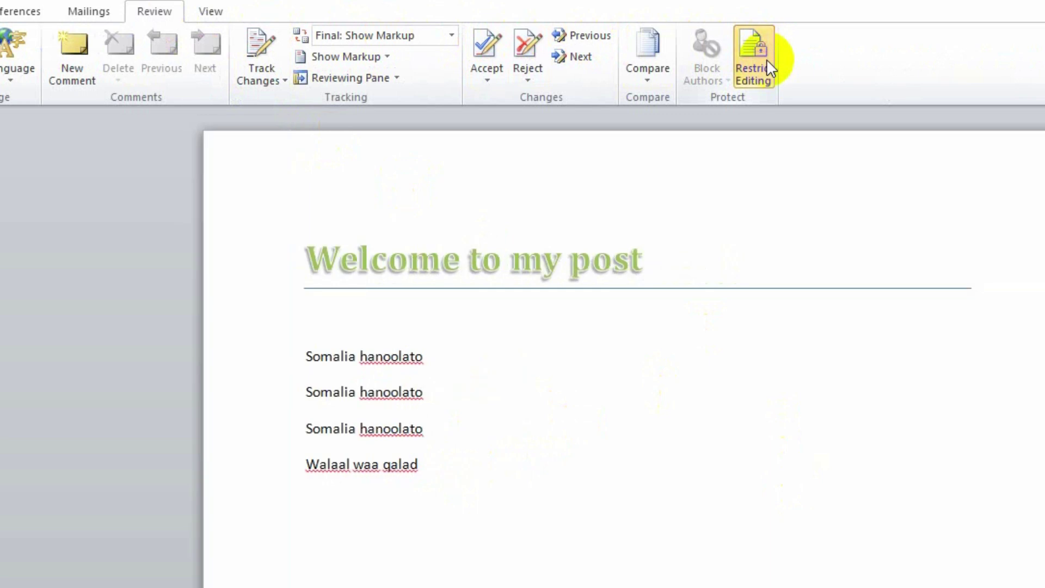
Restrict editing of test to No changes (Read only).
left_click(767, 59)
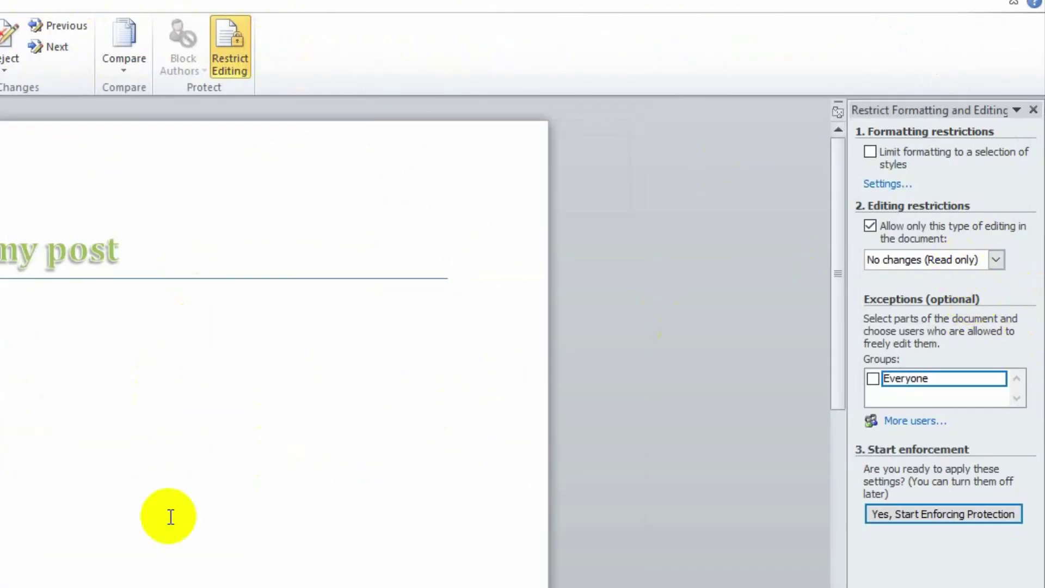
left_click(145, 485)
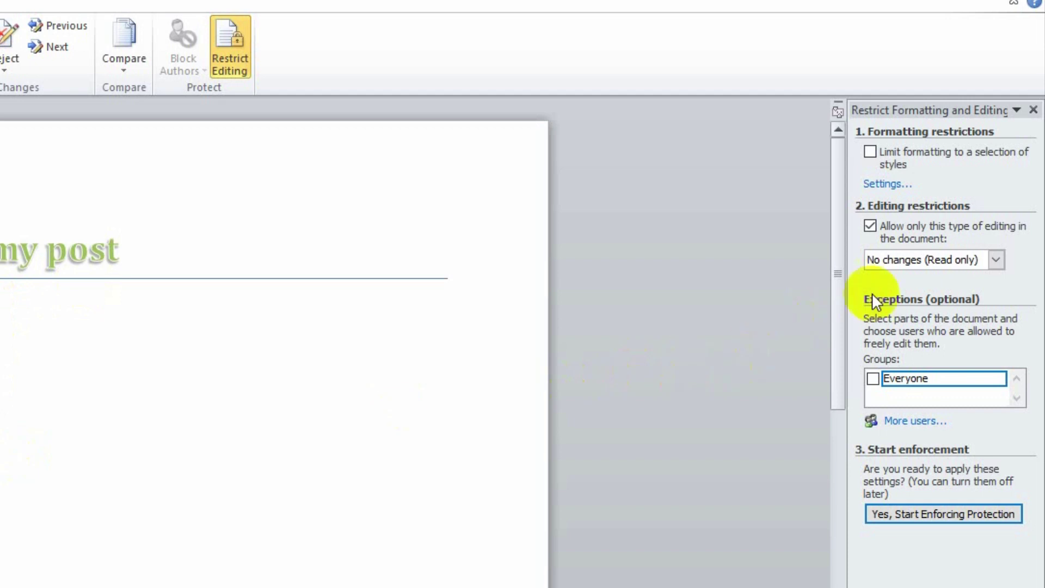
left_click(998, 259)
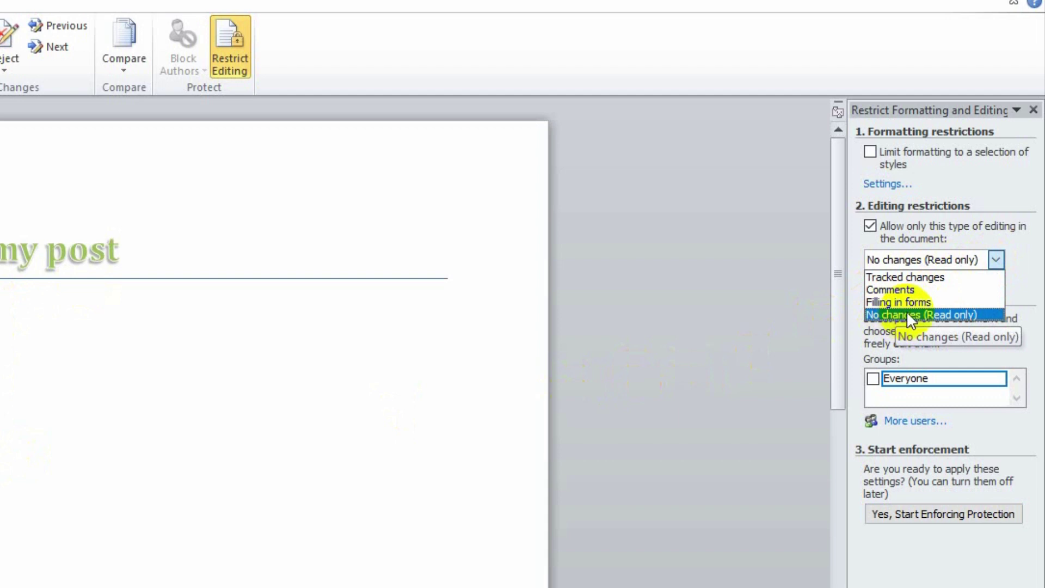
left_click(952, 316)
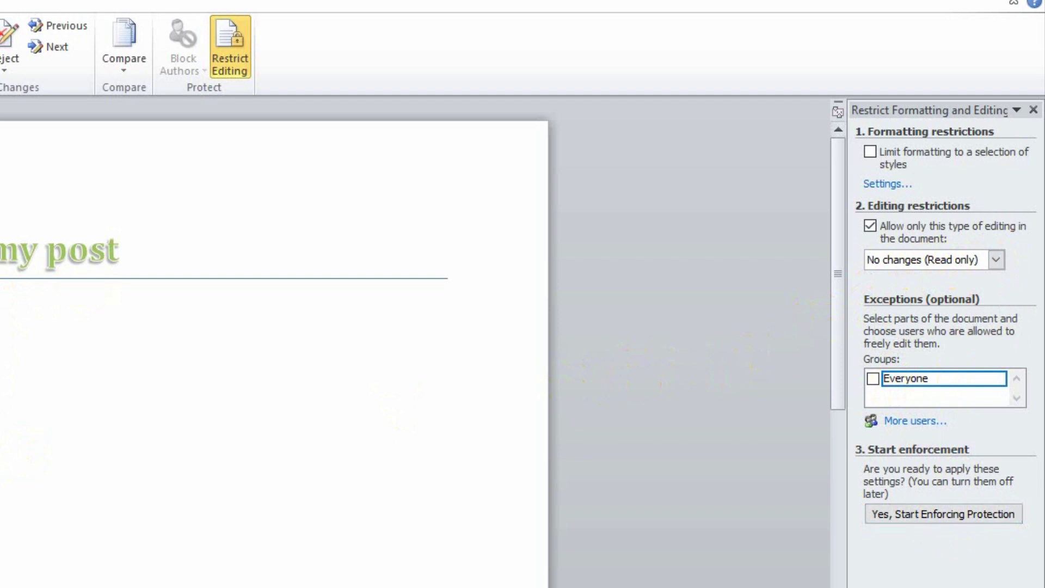
Start enforcing the protection with a new password, entered and confirmed.
left_click(914, 511)
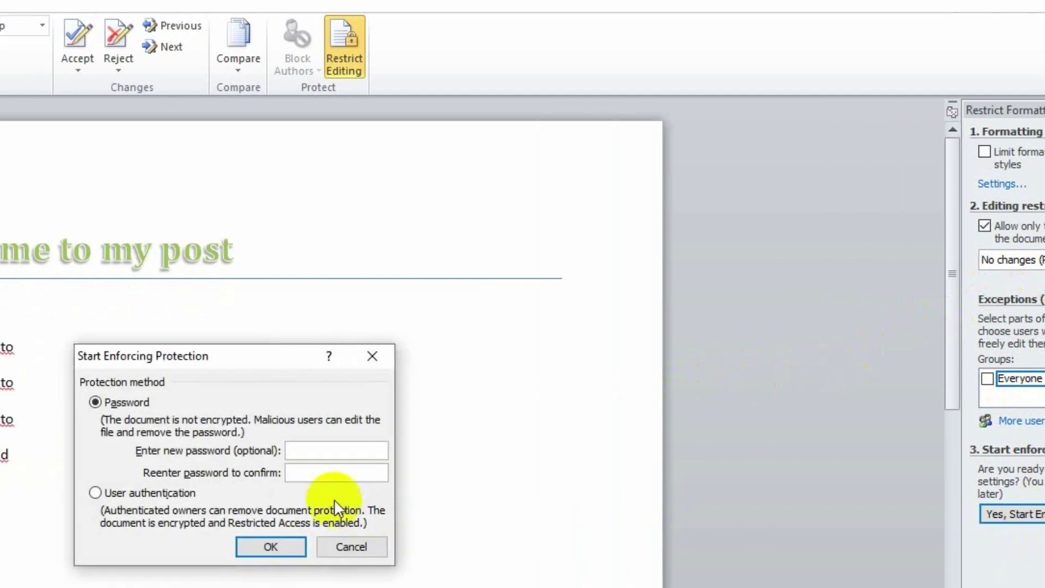
left_click(333, 450)
type("123")
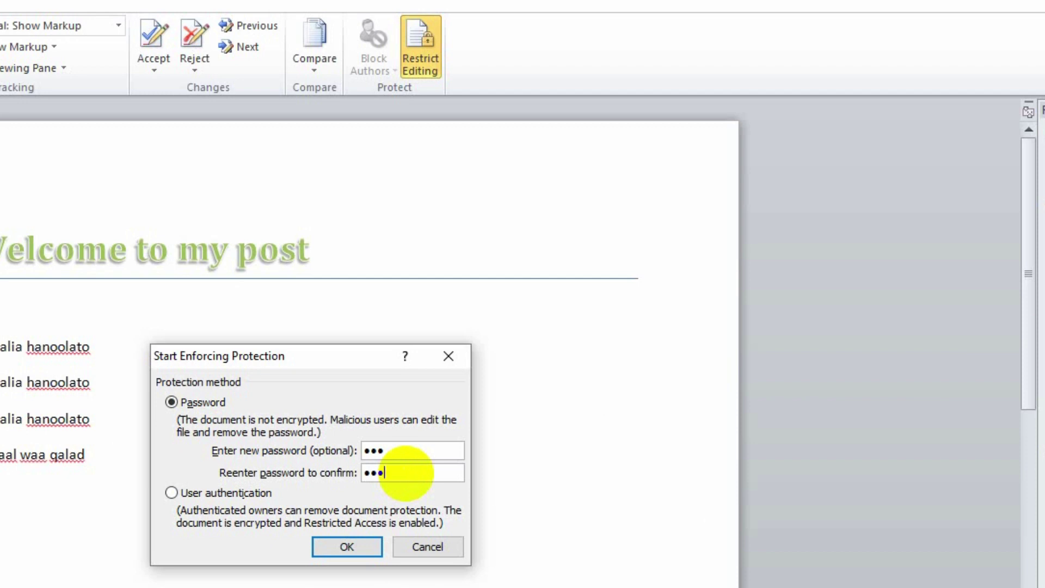
left_click(405, 473)
type("123")
left_click(351, 550)
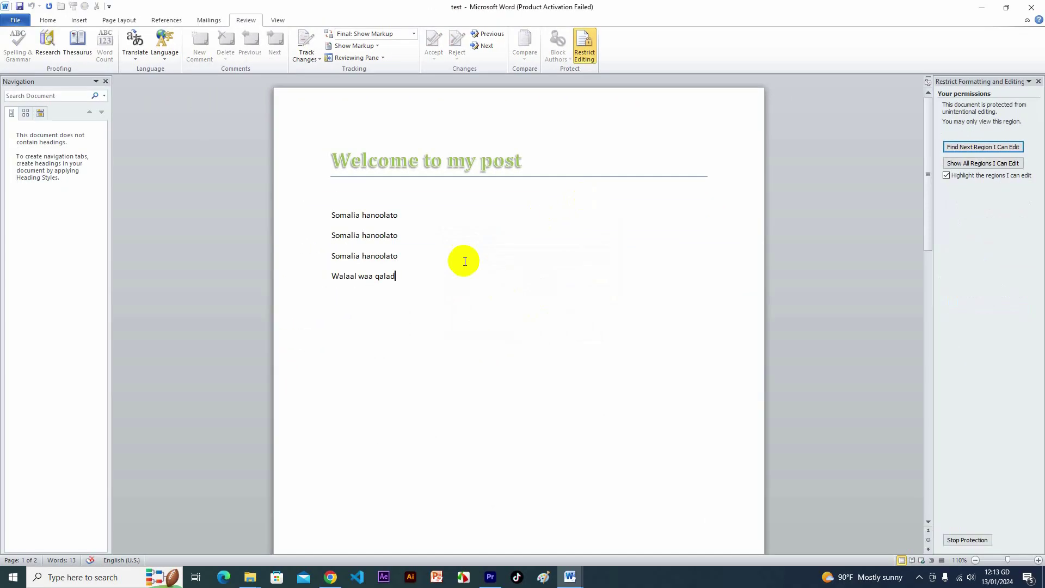
Try deleting the Walaal waa qalad line and selecting the third Somalia hanoolato line.
left_click(183, 343)
key("Delete")
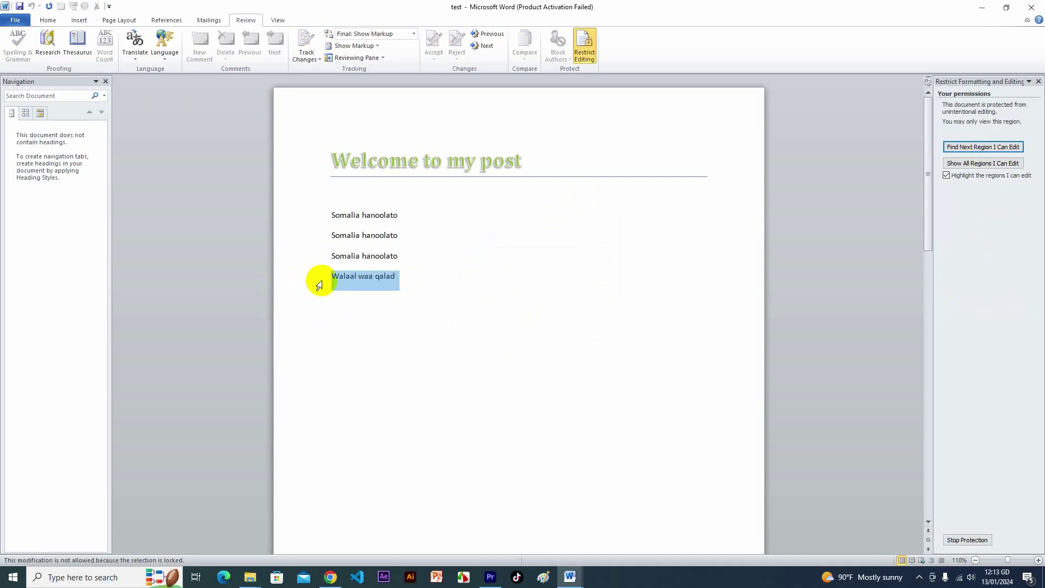
left_click(394, 256)
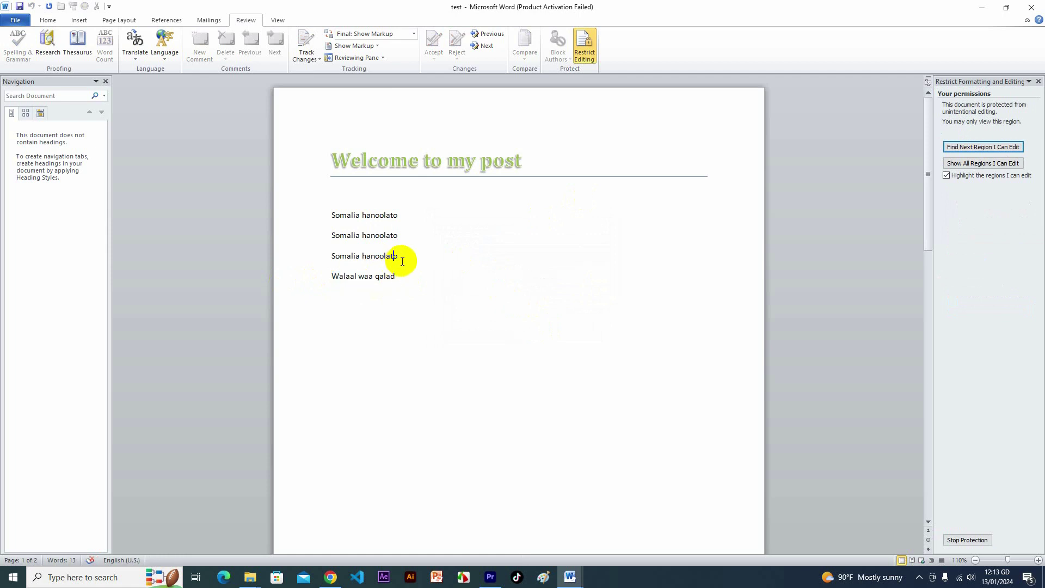
left_click_drag(402, 261, 278, 263)
left_click(399, 265)
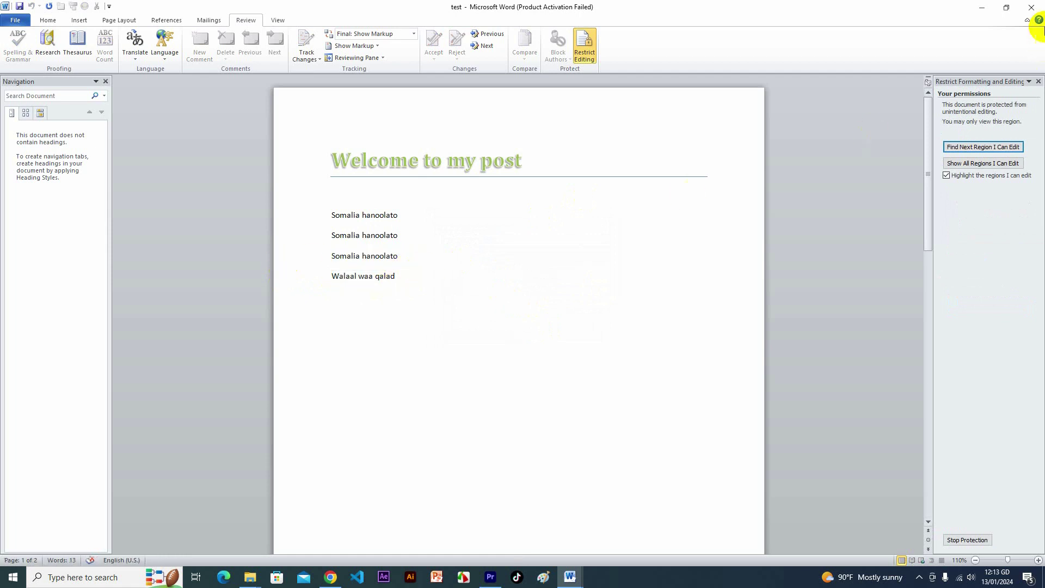
Close test, saving changes, then reopen it from Pictures to reach its password prompt.
left_click(1031, 8)
left_click(484, 302)
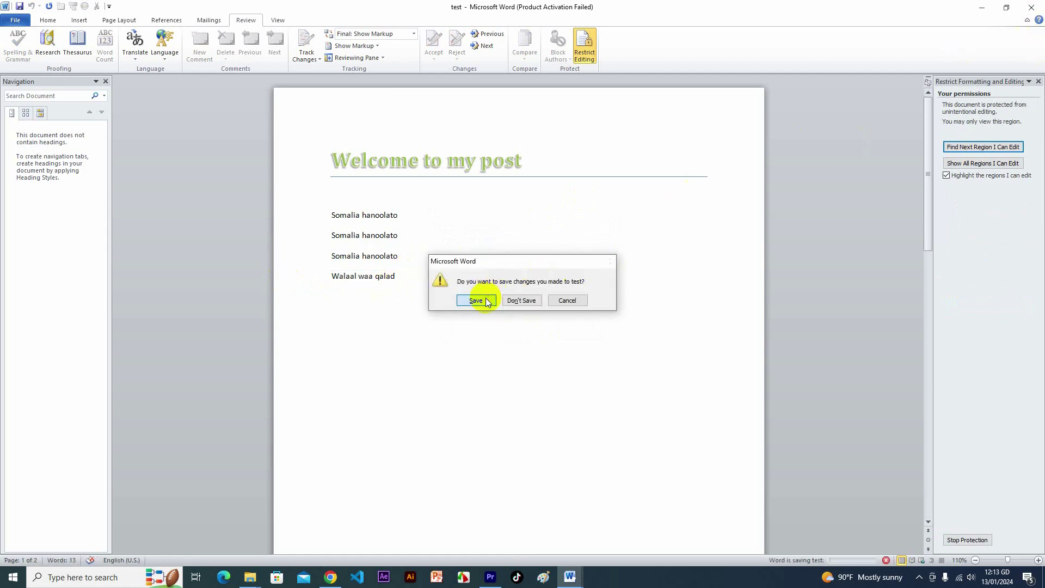
double_click(654, 104)
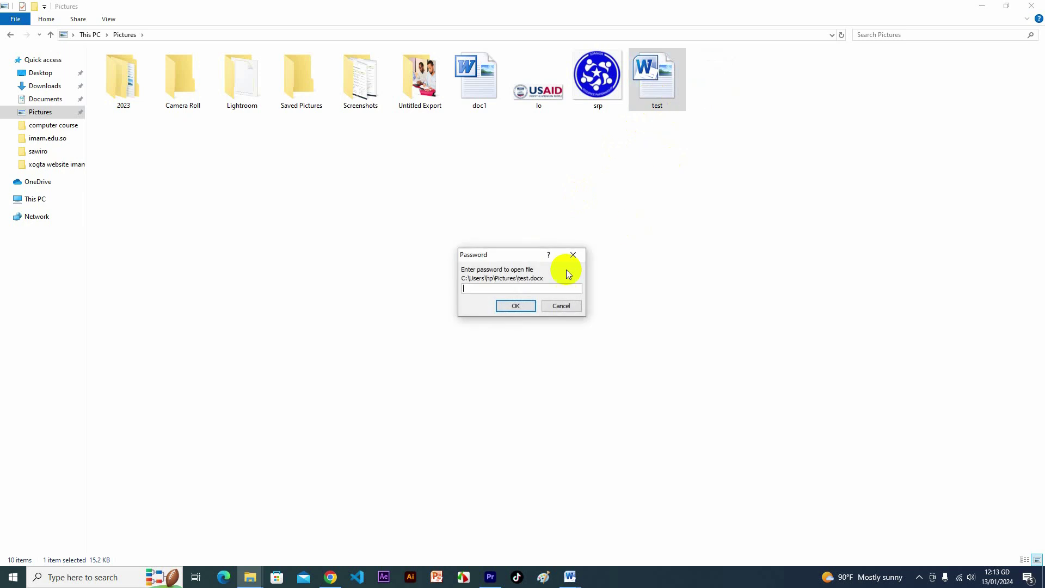
Submit the password to open test and try selecting the Welcome to my post heading.
left_click(524, 306)
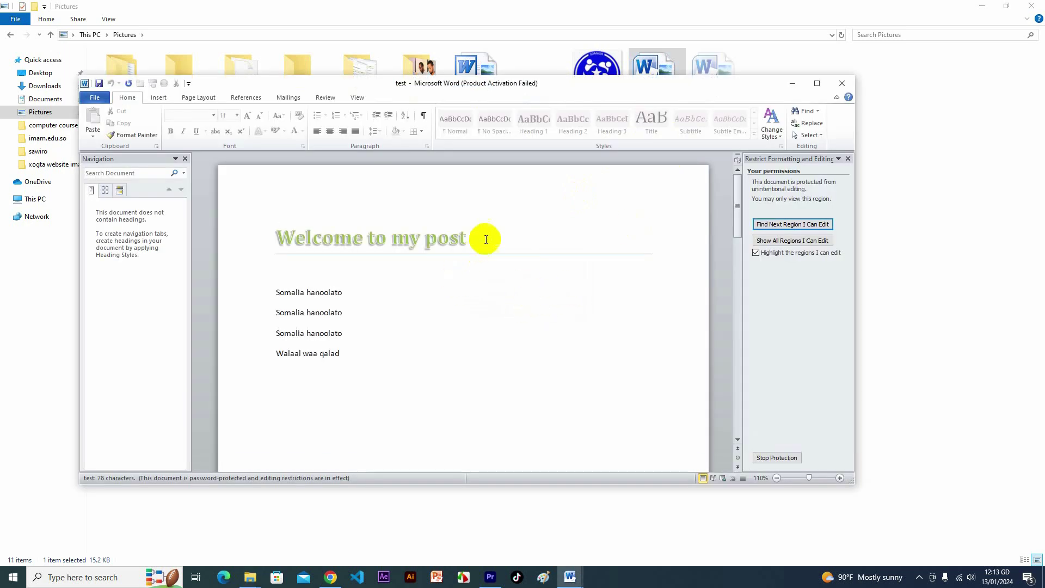
left_click_drag(479, 238, 236, 241)
left_click(381, 289)
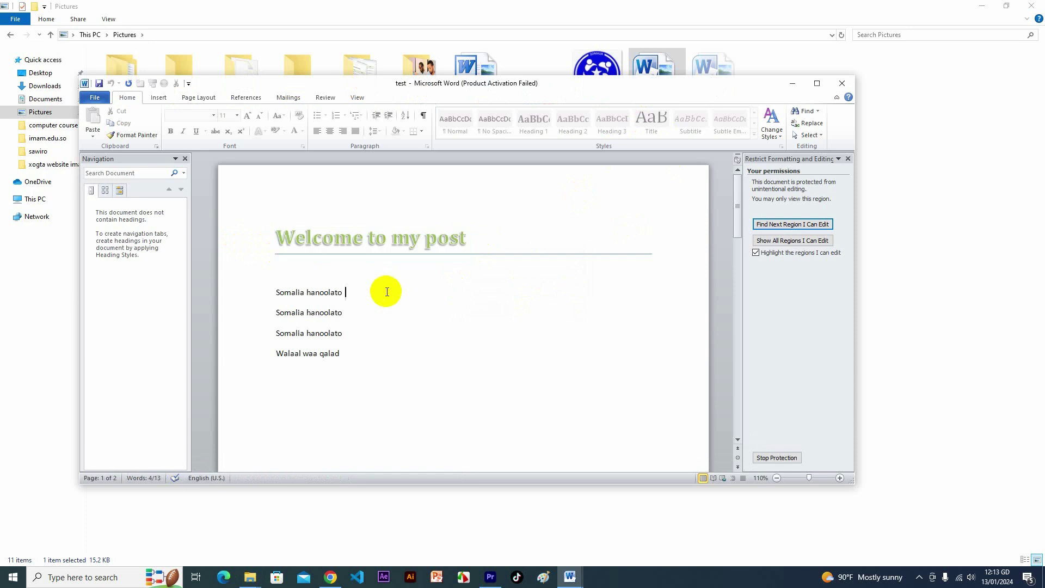
left_click(423, 284)
Try selecting the three Somalia hanoolato lines and the Walaal waa qalad line.
left_click_drag(373, 348, 338, 294)
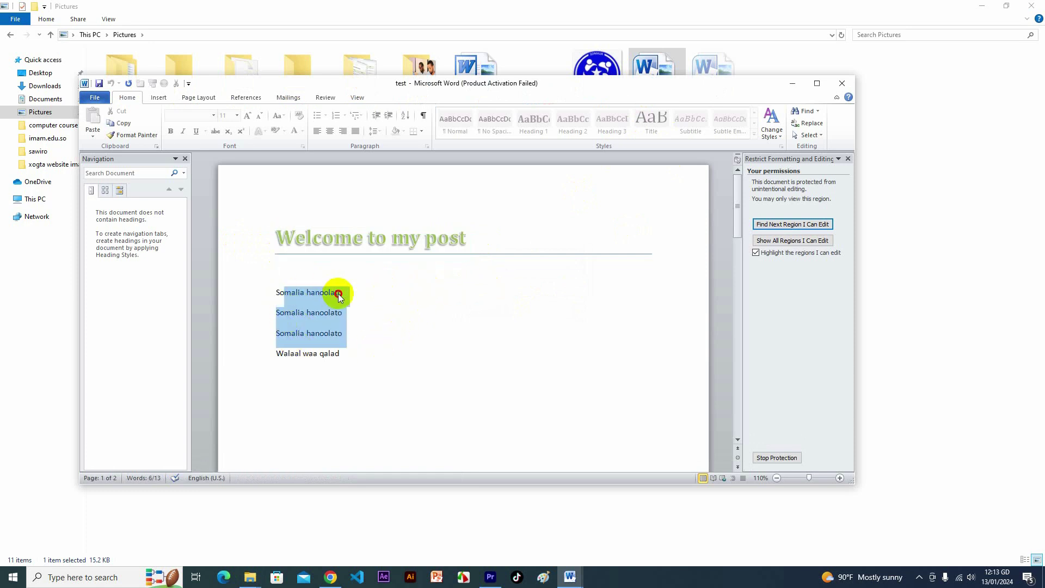
left_click(338, 294)
left_click_drag(381, 349, 269, 354)
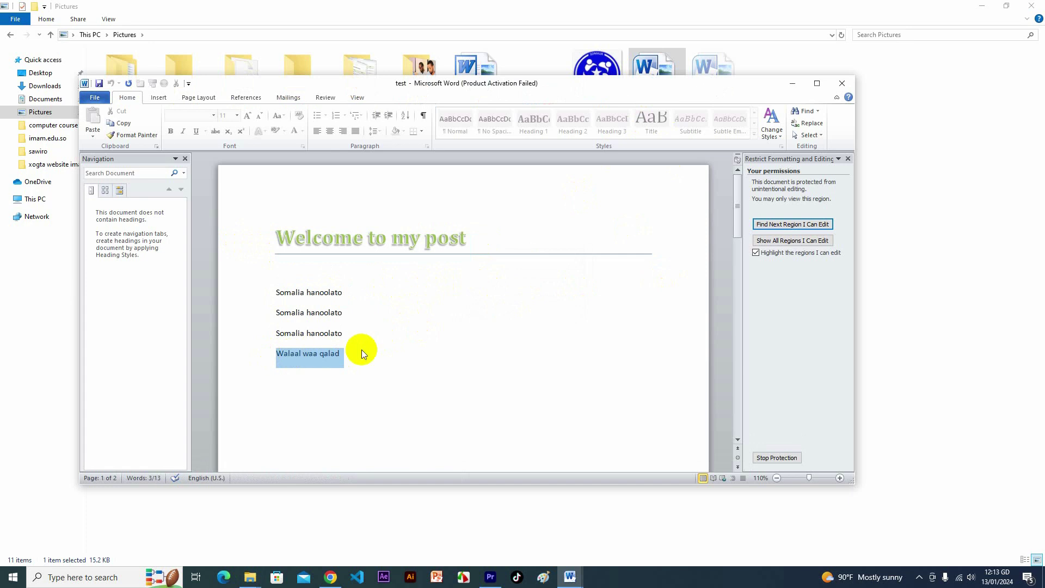
left_click(348, 354)
left_click_drag(348, 354, 270, 354)
left_click(337, 353)
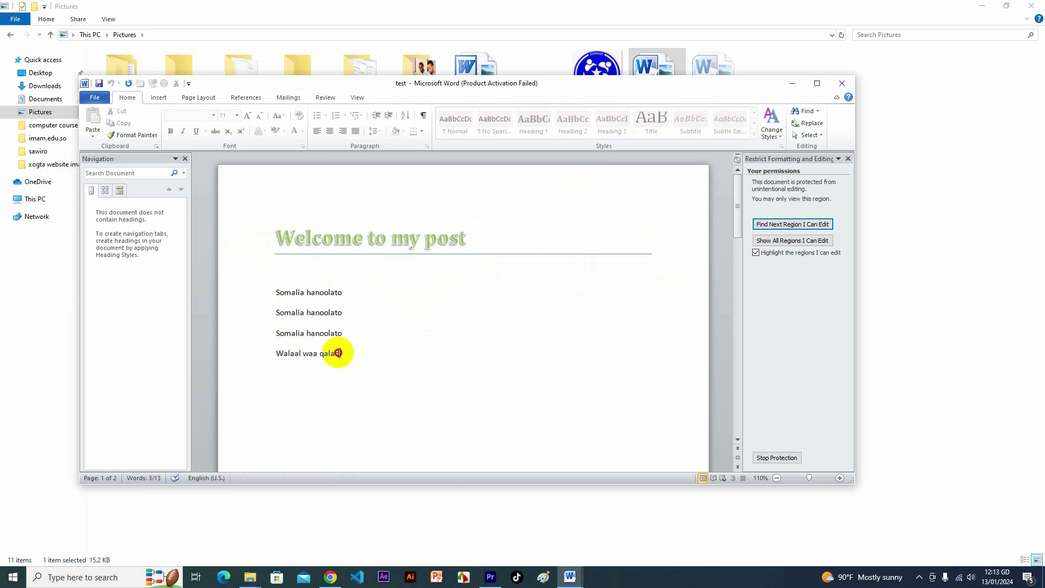
left_click_drag(337, 353, 273, 355)
left_click(342, 355)
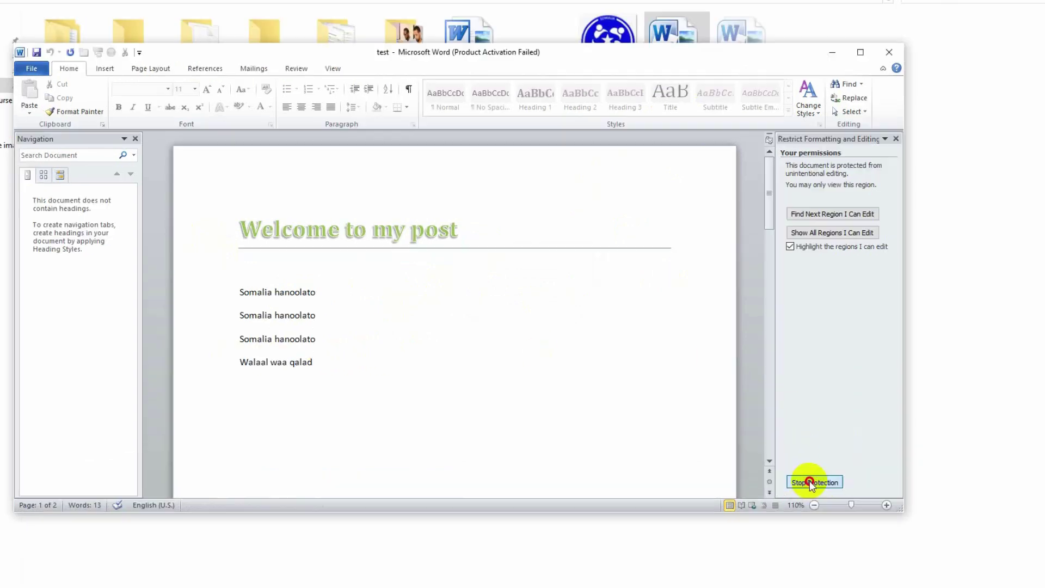
Stop the editing protection by entering the document password.
left_click(770, 459)
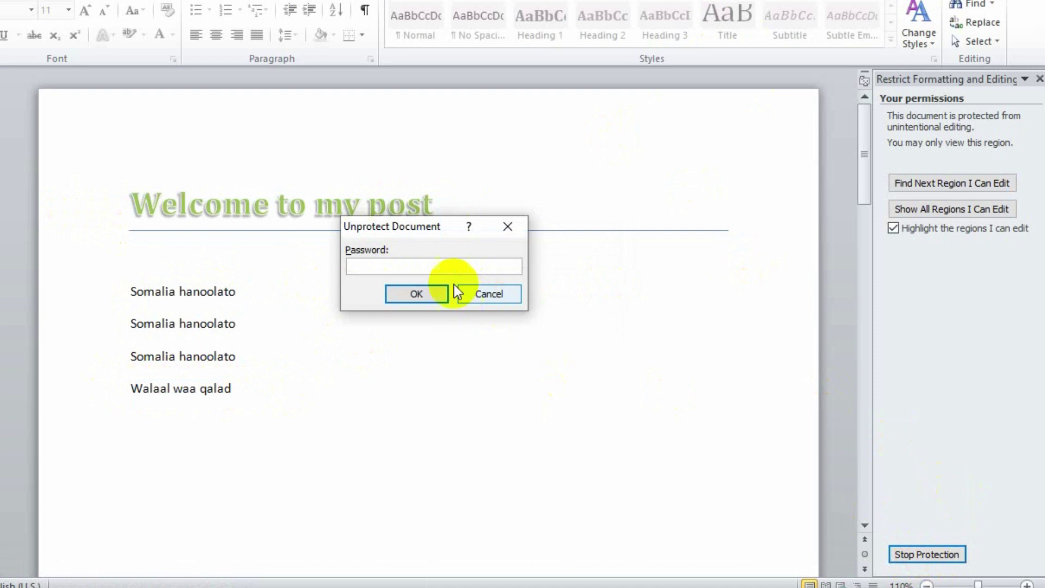
type("123")
left_click(432, 295)
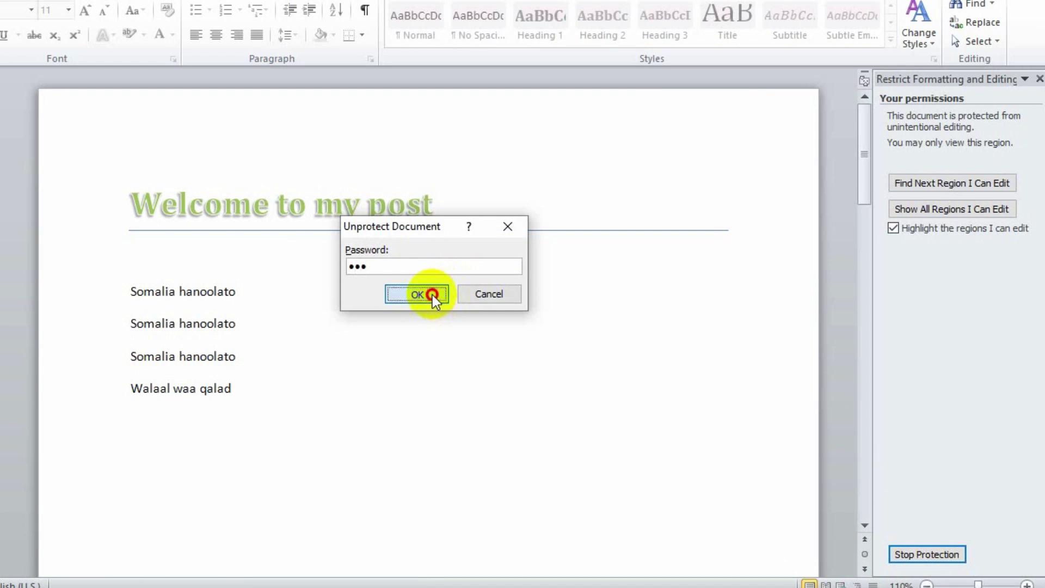
Delete the Walaal waa qalad line, save with Ctrl+S, and close the document.
left_click_drag(269, 399, 19, 394)
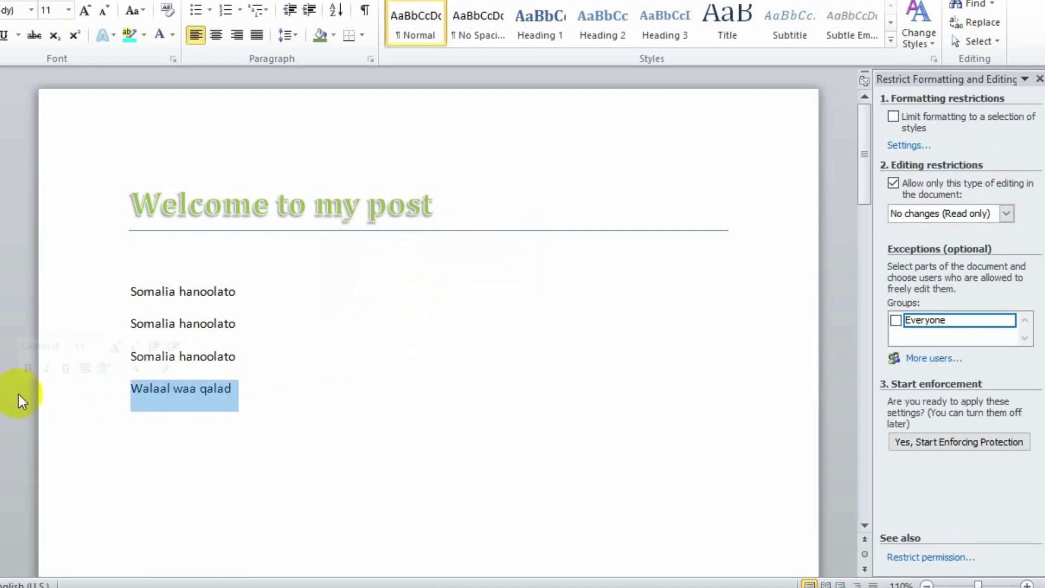
key("Delete")
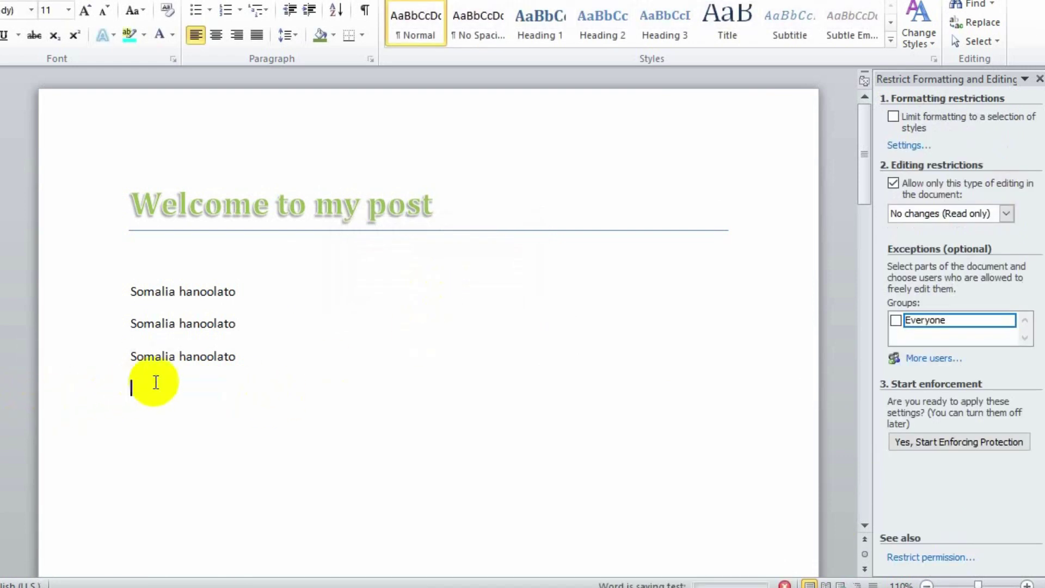
key("ctrl+s")
left_click(959, 11)
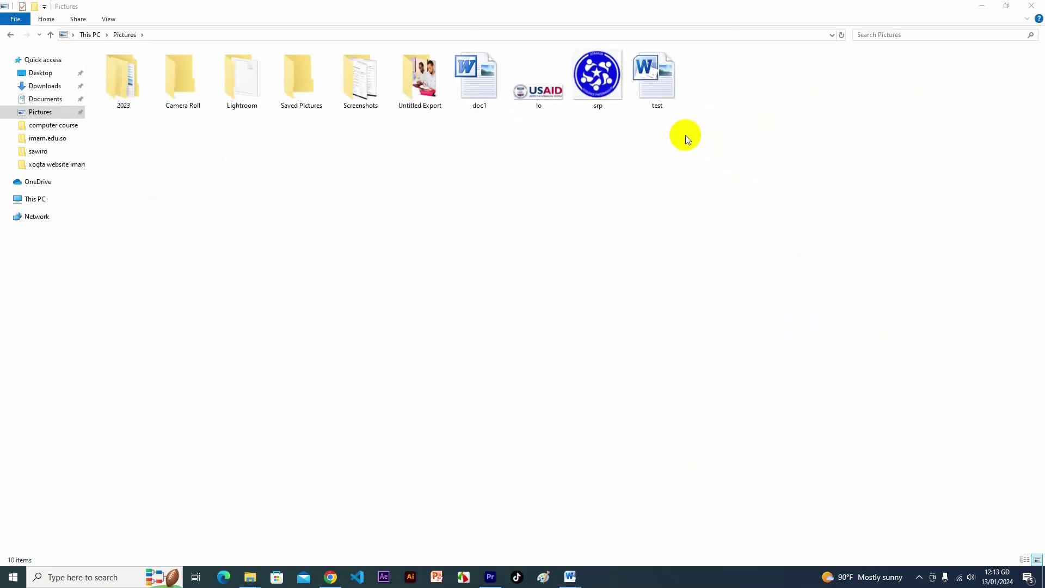
Reopen test with its password and view the File Info page showing the password requirement.
double_click(660, 88)
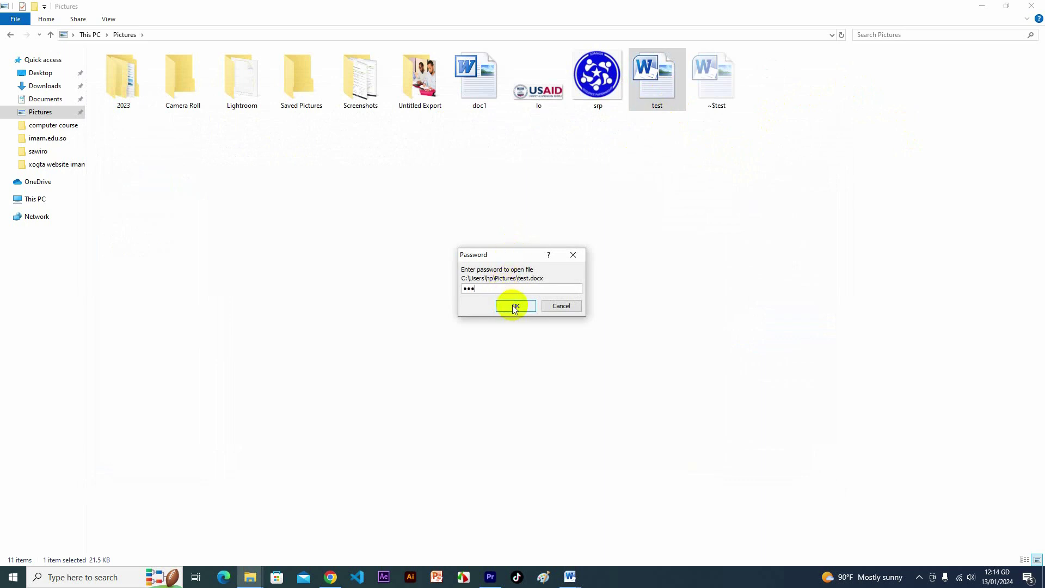
left_click(514, 306)
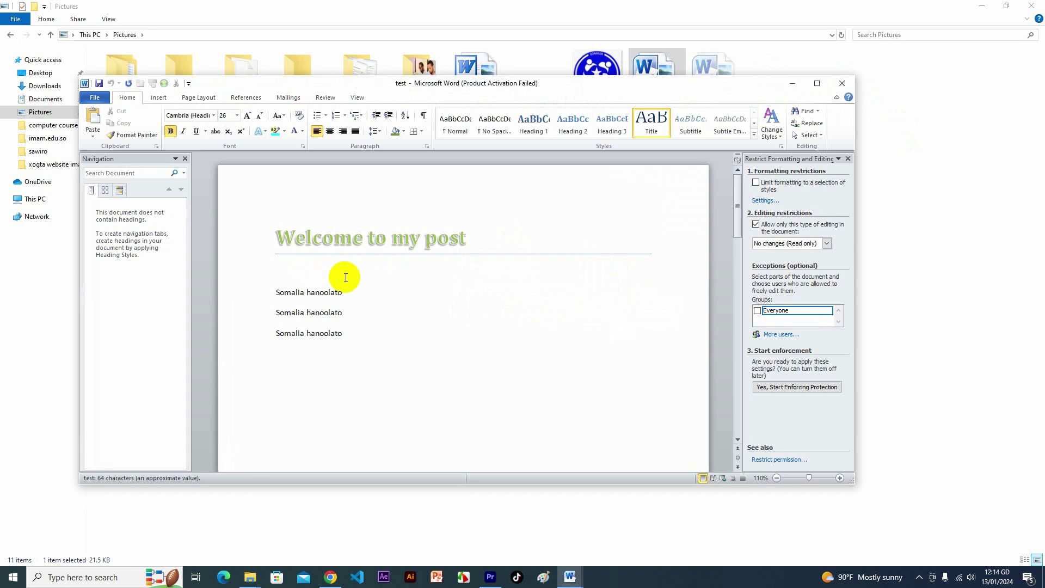
left_click(95, 98)
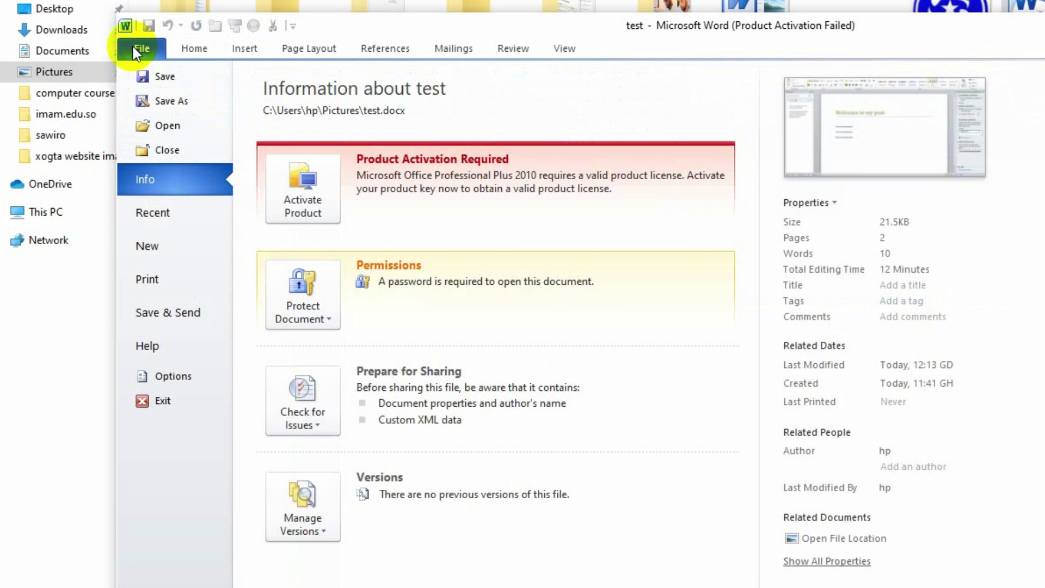
Clear the open-password in Encrypt with Password, leaving it empty, then close the document.
left_click(329, 318)
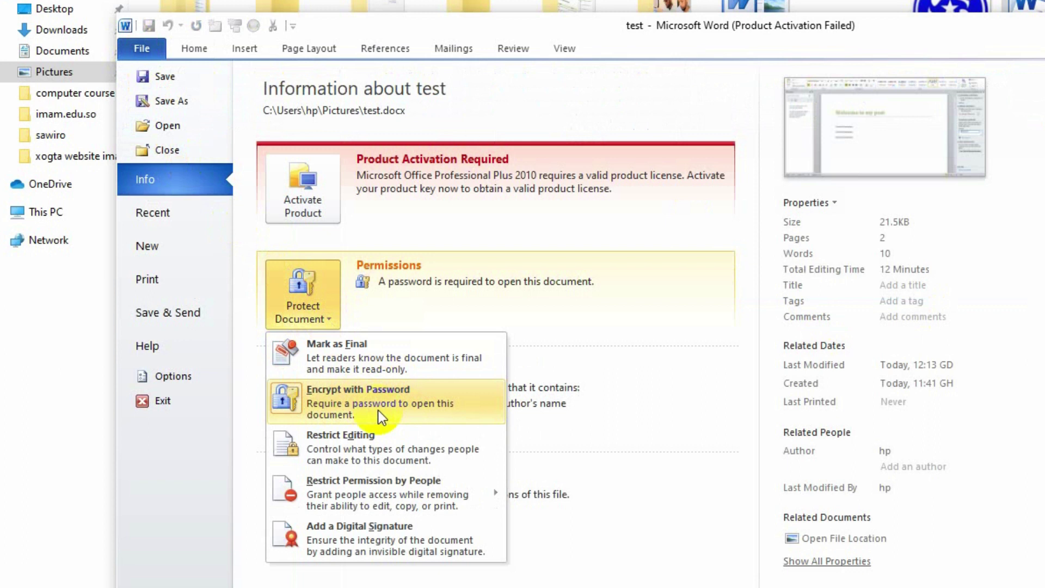
left_click(396, 411)
type("123")
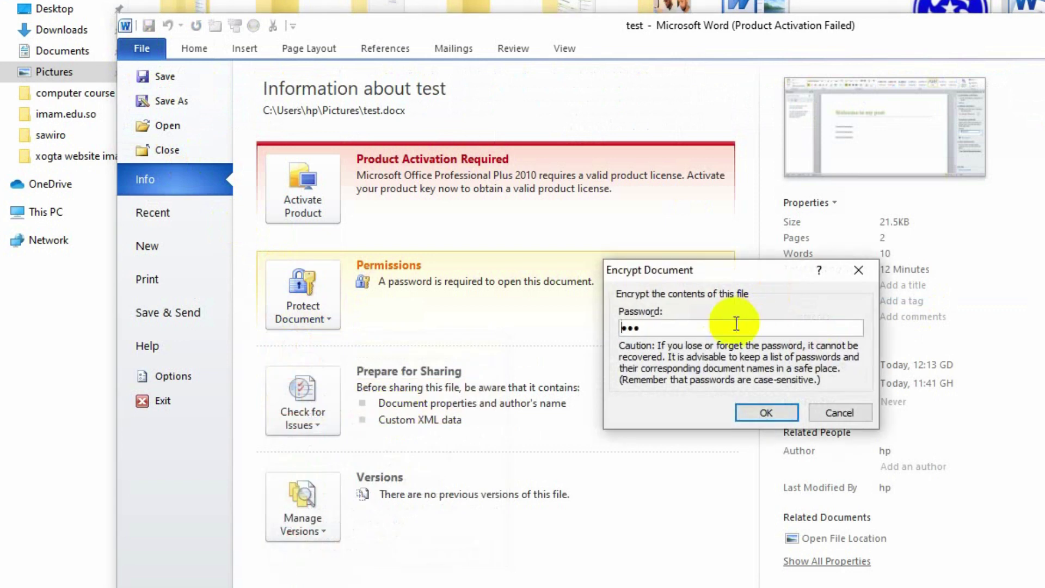
left_click(629, 325)
key("BackSpace")
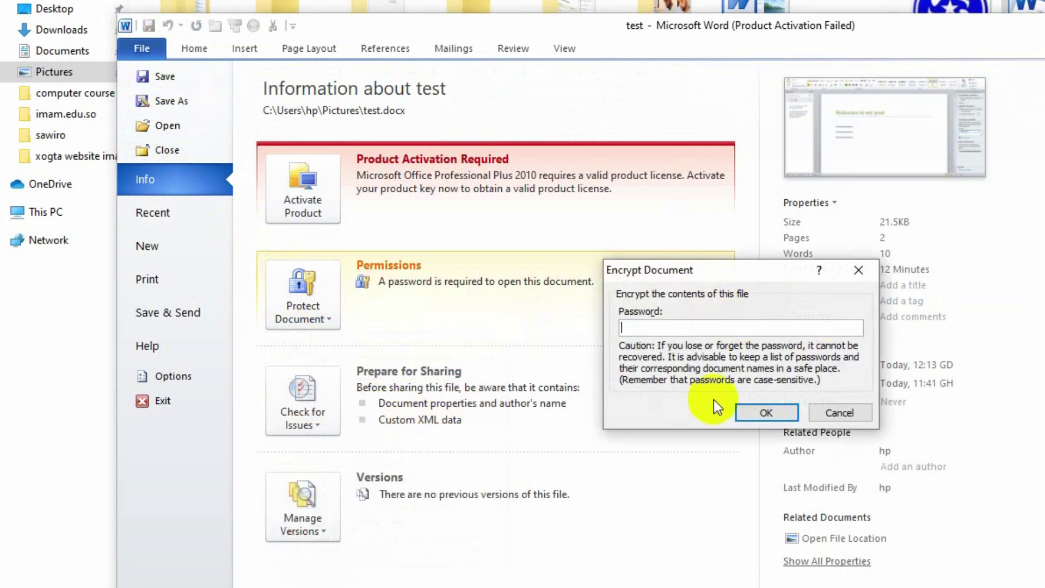
left_click(766, 413)
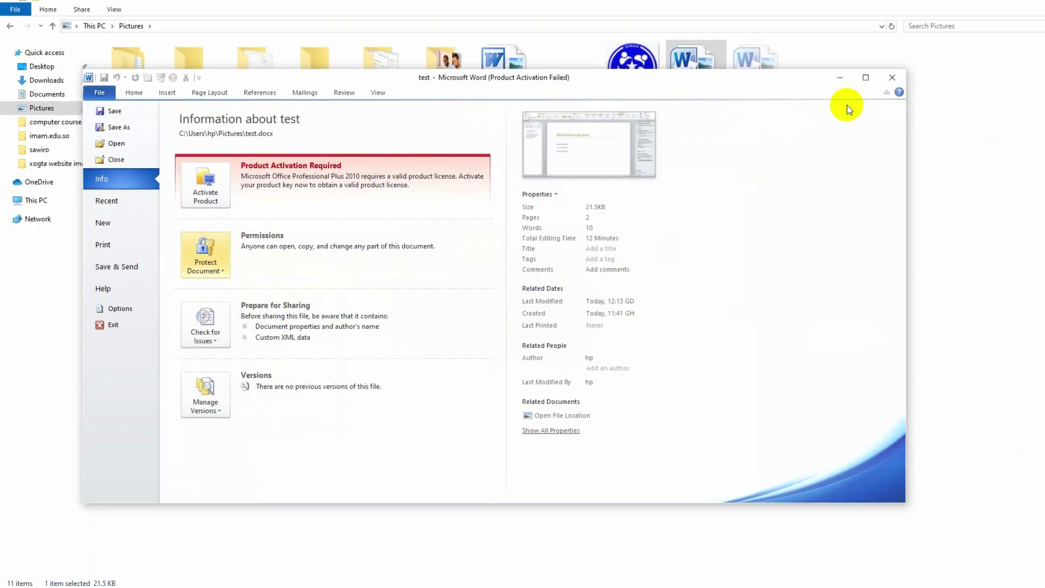
left_click(842, 85)
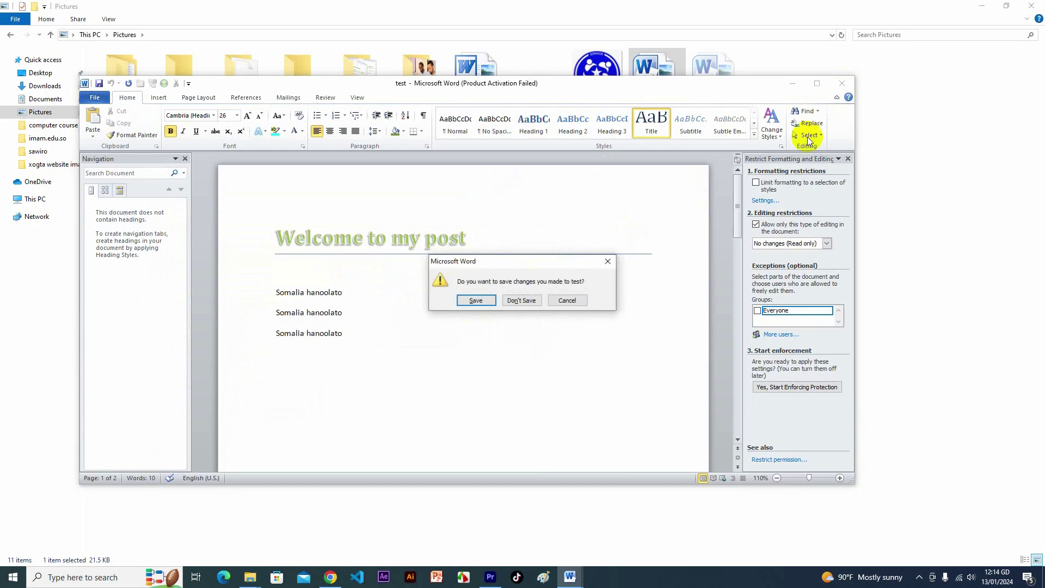
Save test, reopen it from Pictures without a password, and maximize the Word window.
left_click(472, 300)
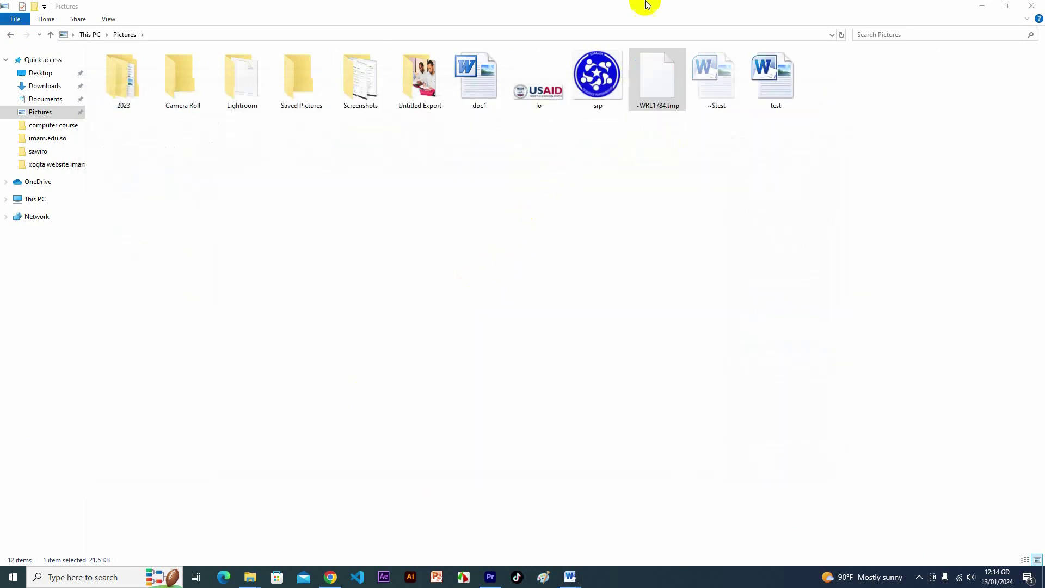
double_click(668, 91)
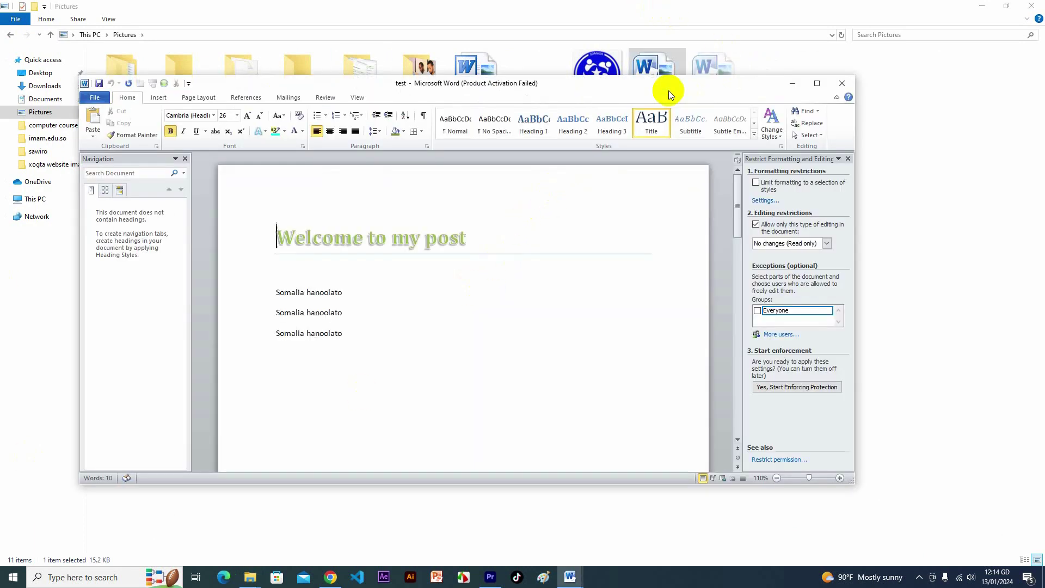
left_click(817, 83)
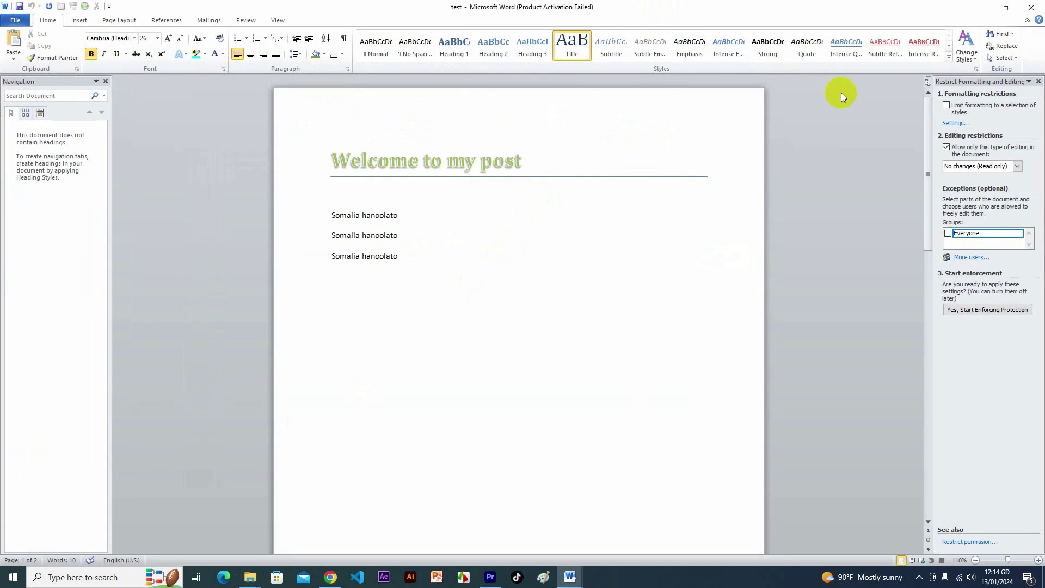